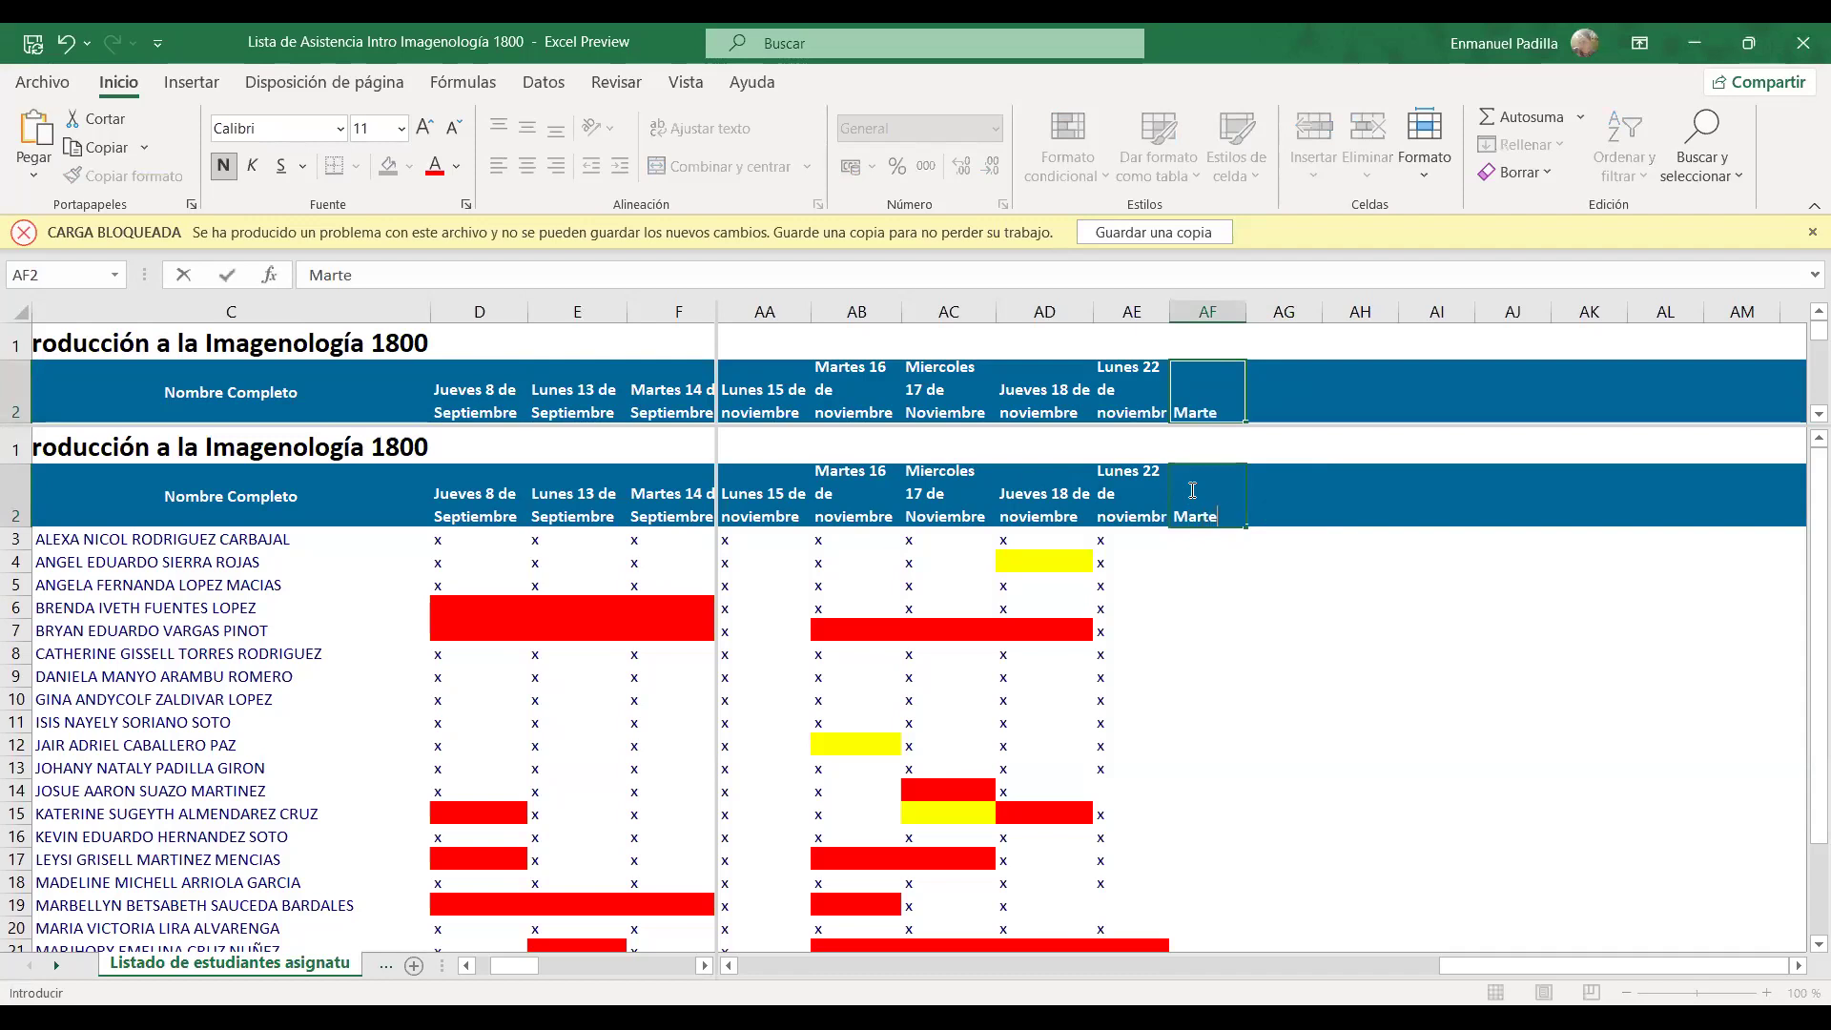
Enter the date header "Martes 23 de noviembre" in cell AF2
{"action": "type", "text": "3 n"}
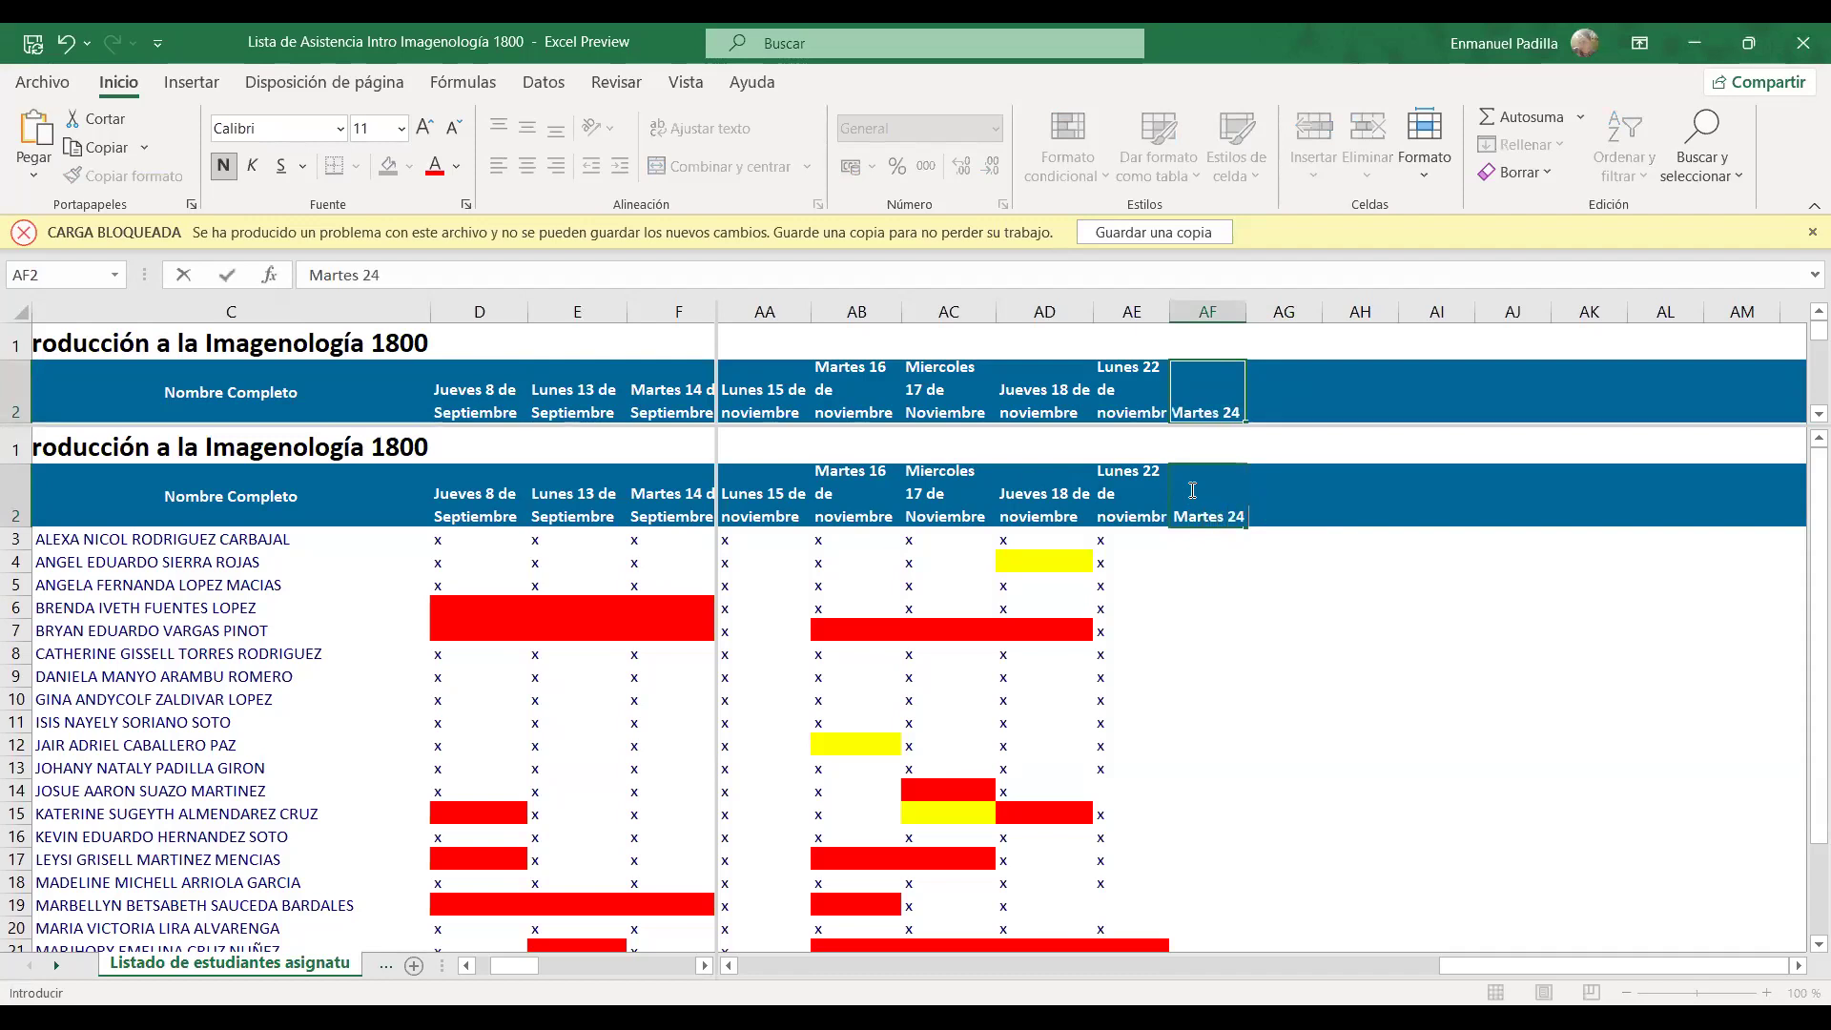
{"action": "key", "text": "BackSpace"}
{"action": "type", "text": "de "}
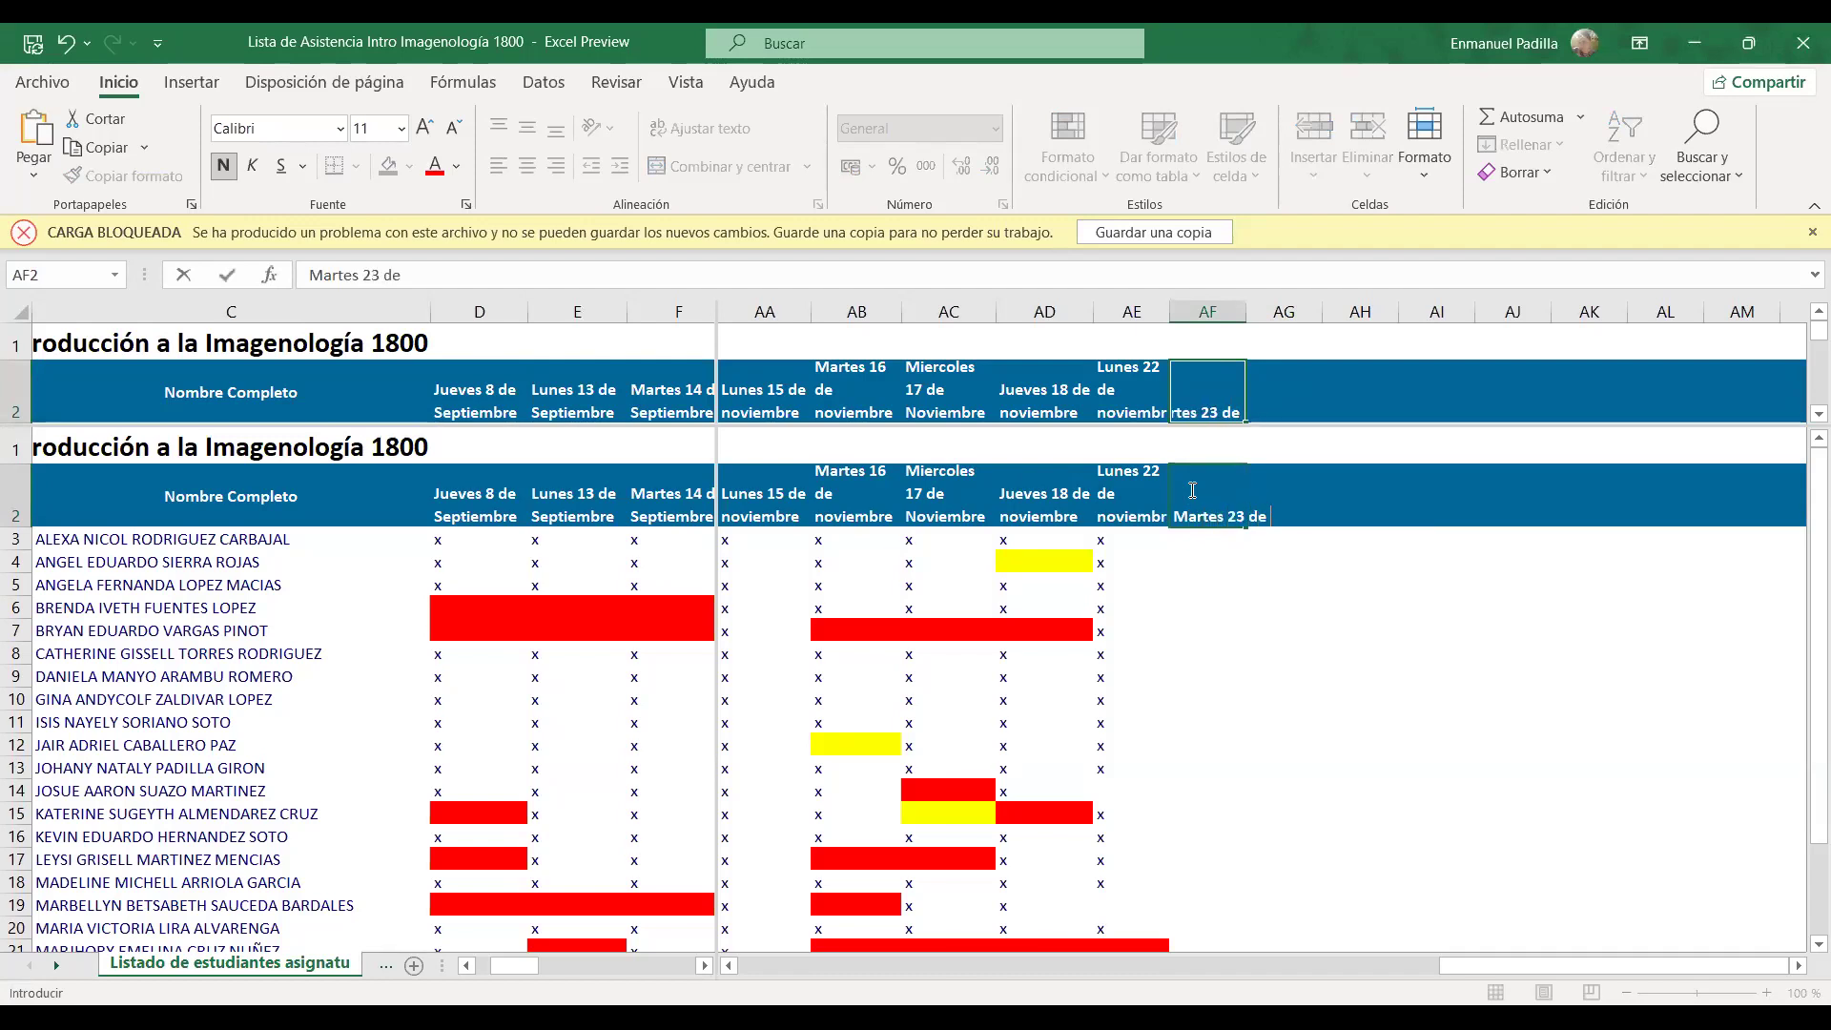
{"action": "type", "text": "noviembre"}
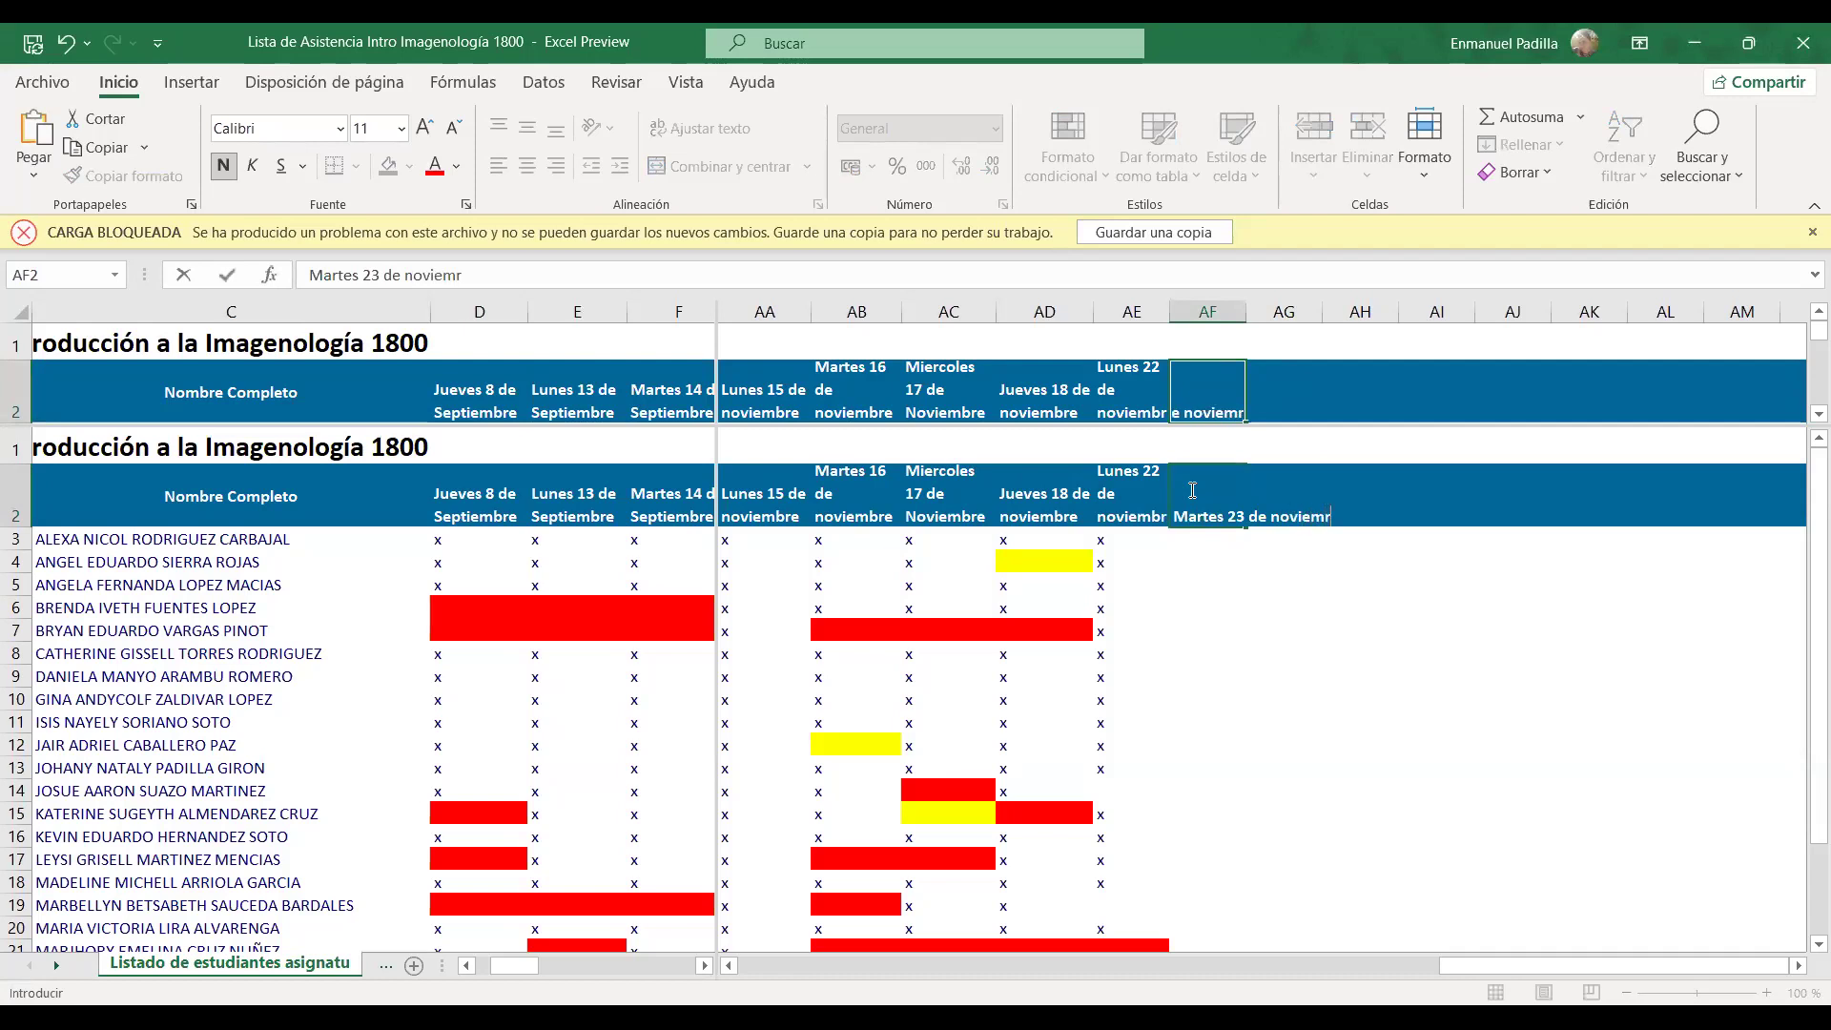
{"action": "key", "text": "ctrl+Return"}
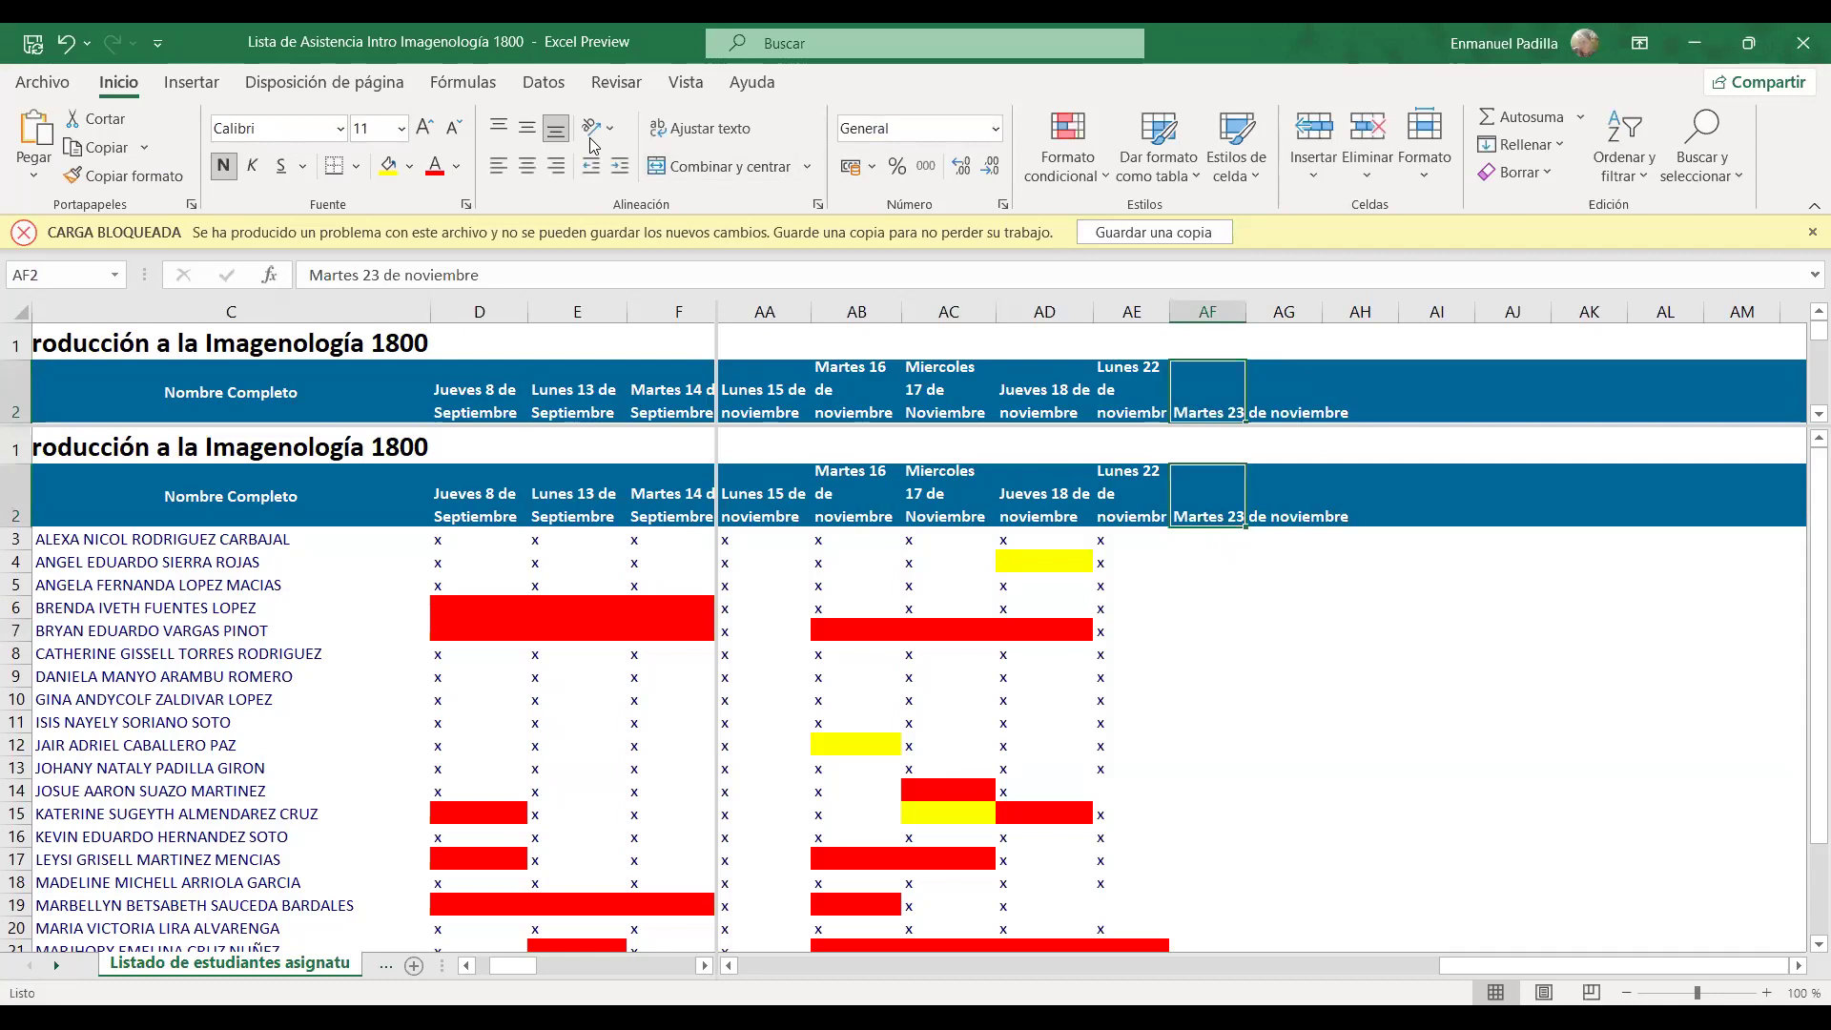
Wrap the header text in AF2 and widen column AF so the date fits on two lines
{"action": "left_click", "coordinate": [711, 131]}
{"action": "left_click_drag", "start_coordinate": [1245, 313], "coordinate": [1290, 312]}
{"action": "left_click", "coordinate": [1231, 542]}
{"action": "left_click", "coordinate": [1221, 573]}
{"action": "left_click", "coordinate": [1239, 539]}
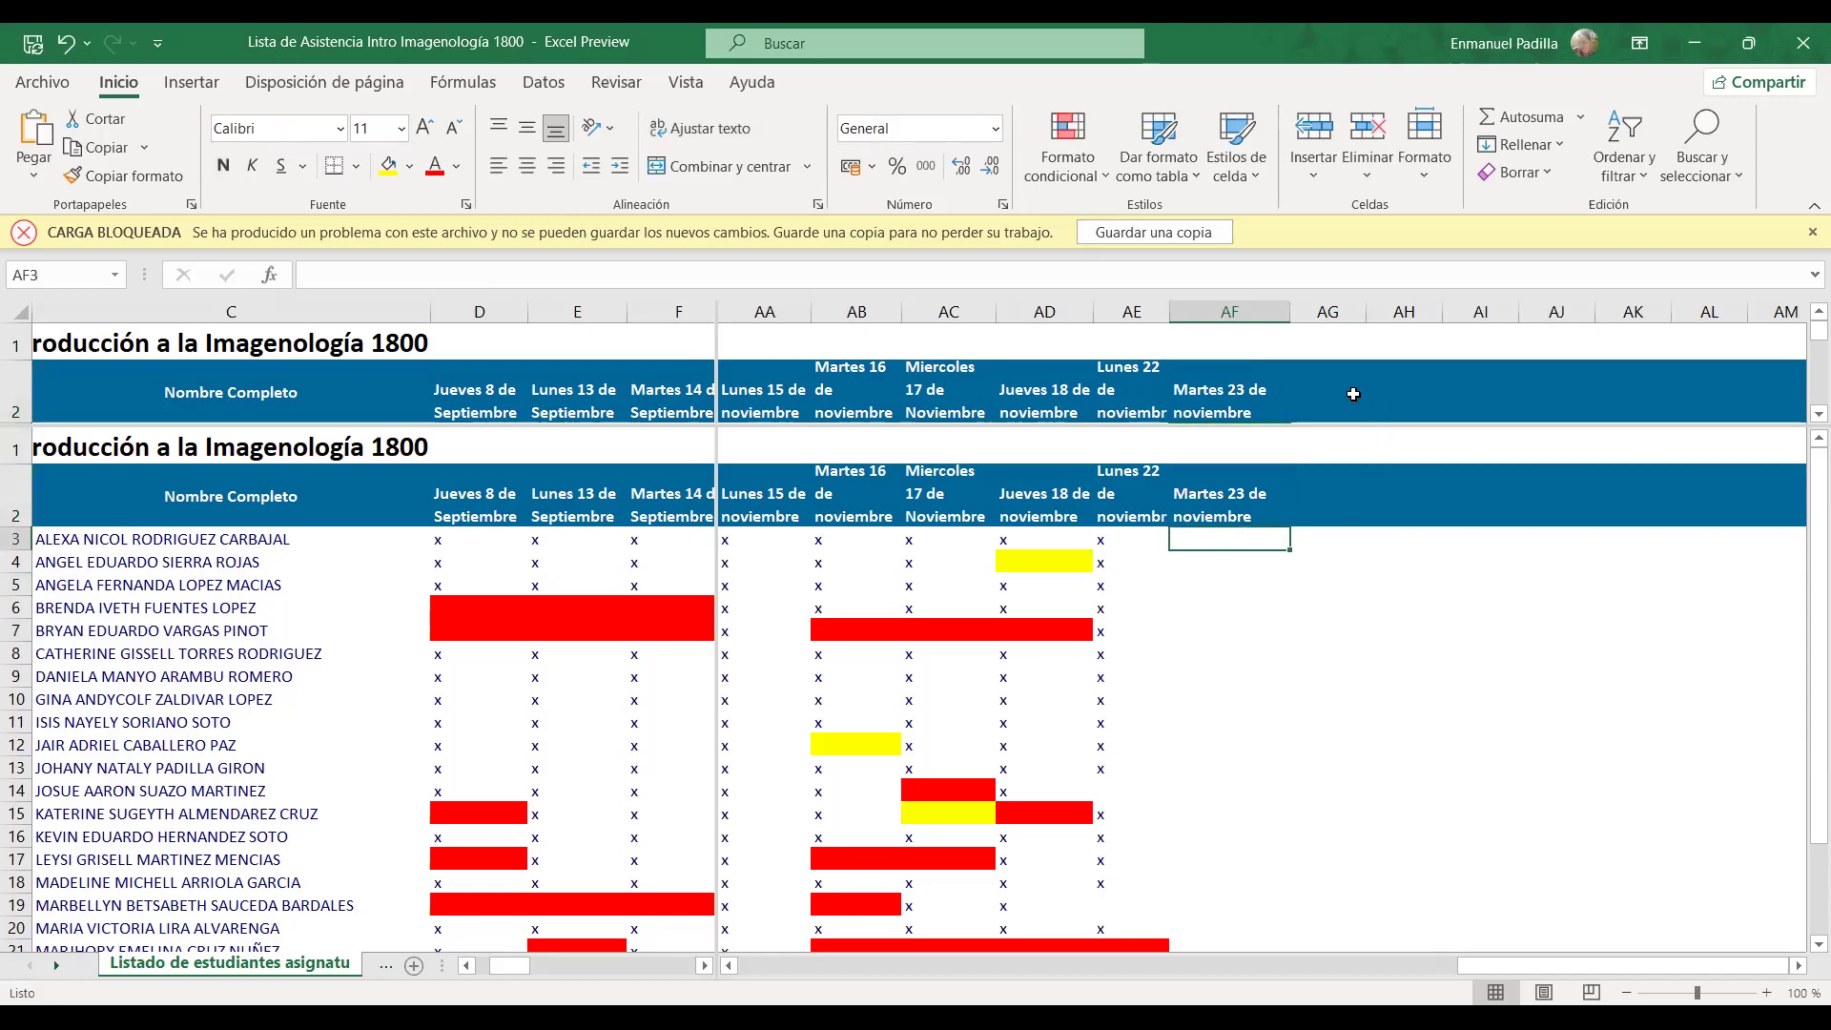
{"action": "left_click_drag", "start_coordinate": [1280, 319], "coordinate": [1277, 319]}
{"action": "left_click", "coordinate": [1221, 518]}
Mark attendance with "x" in cells AF3 to AF5 for the first three students
{"action": "left_click", "coordinate": [1217, 541]}
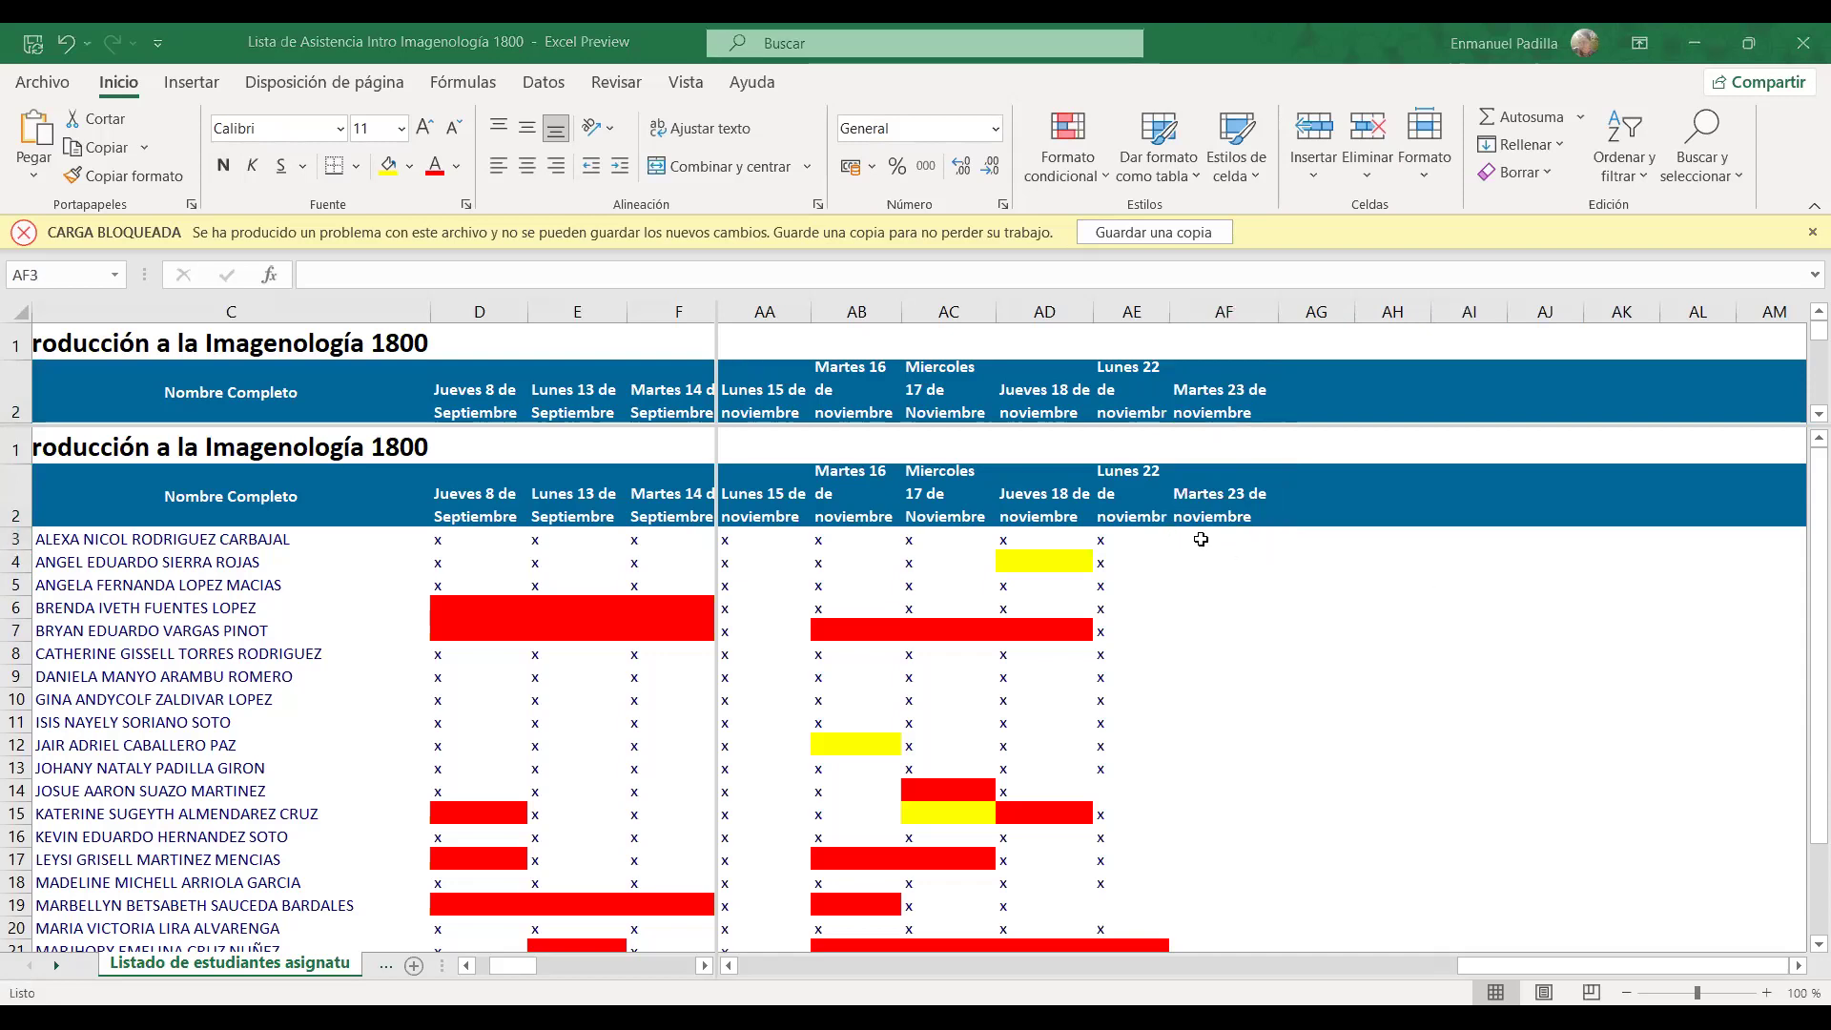
{"action": "type", "text": "x7"}
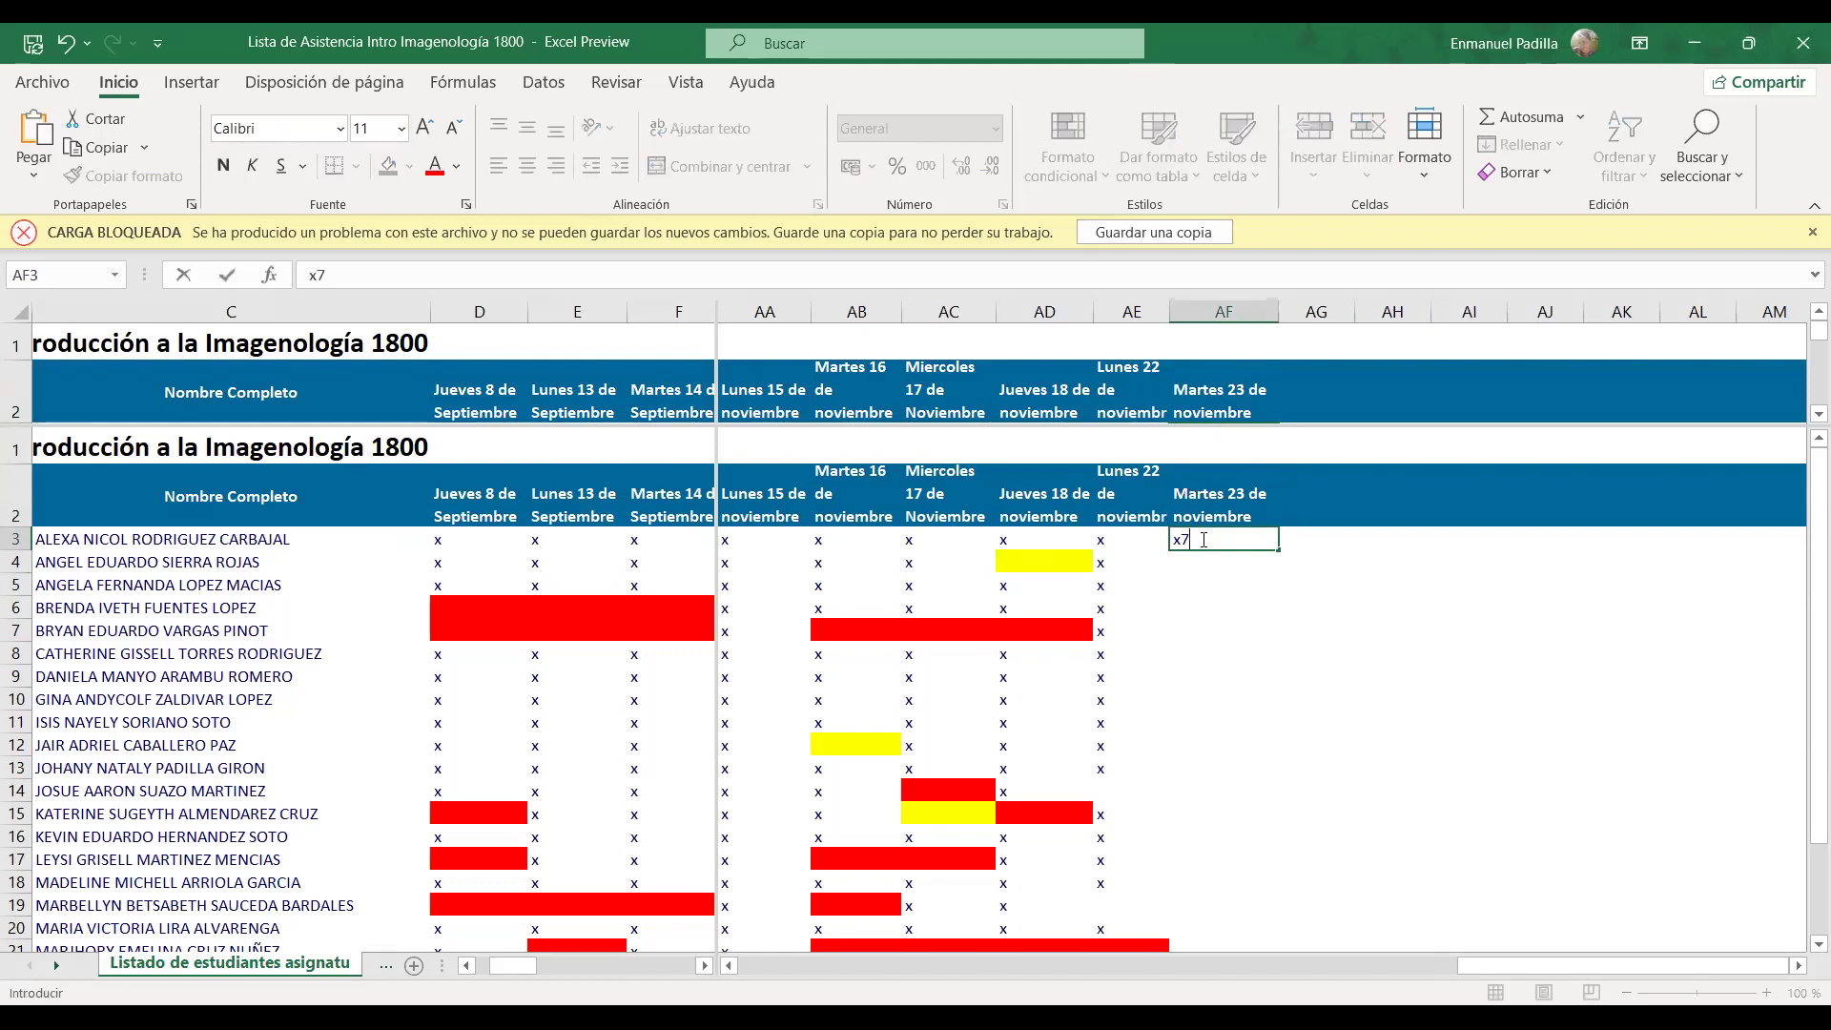
{"action": "key", "text": "BackSpace"}
{"action": "key", "text": "Return"}
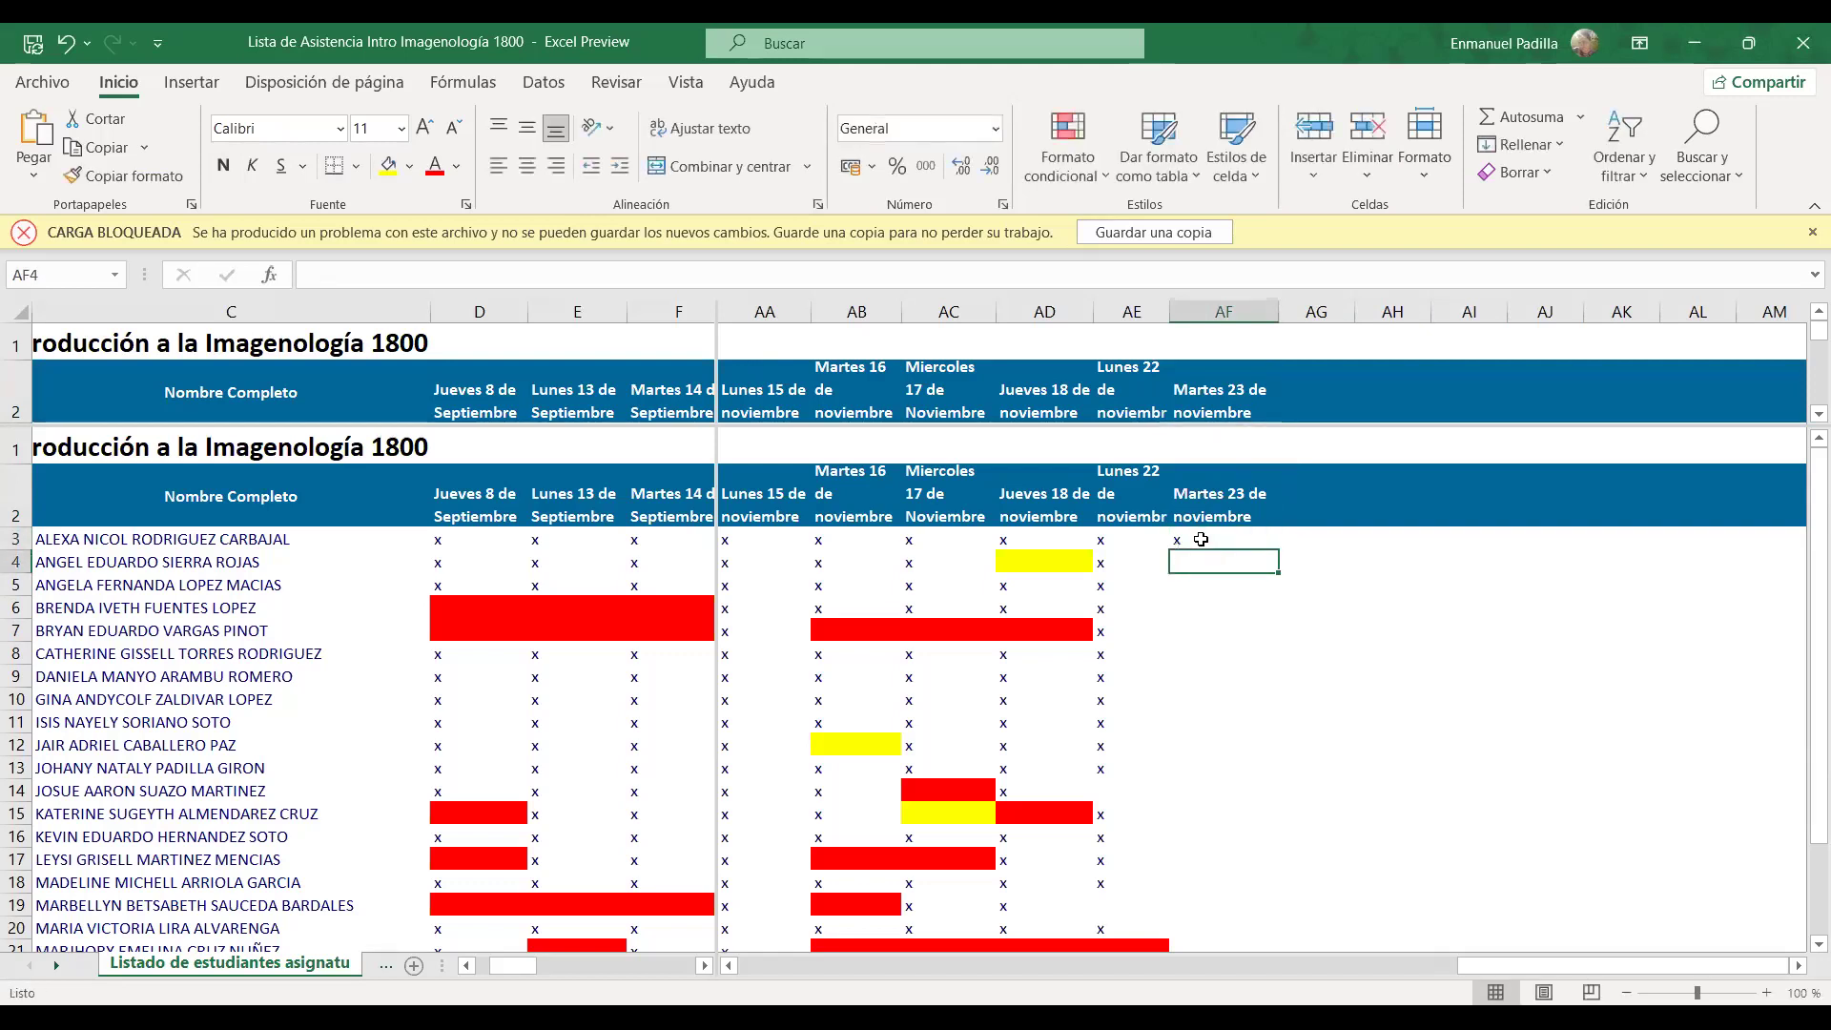
{"action": "type", "text": "x"}
{"action": "key", "text": "Return"}
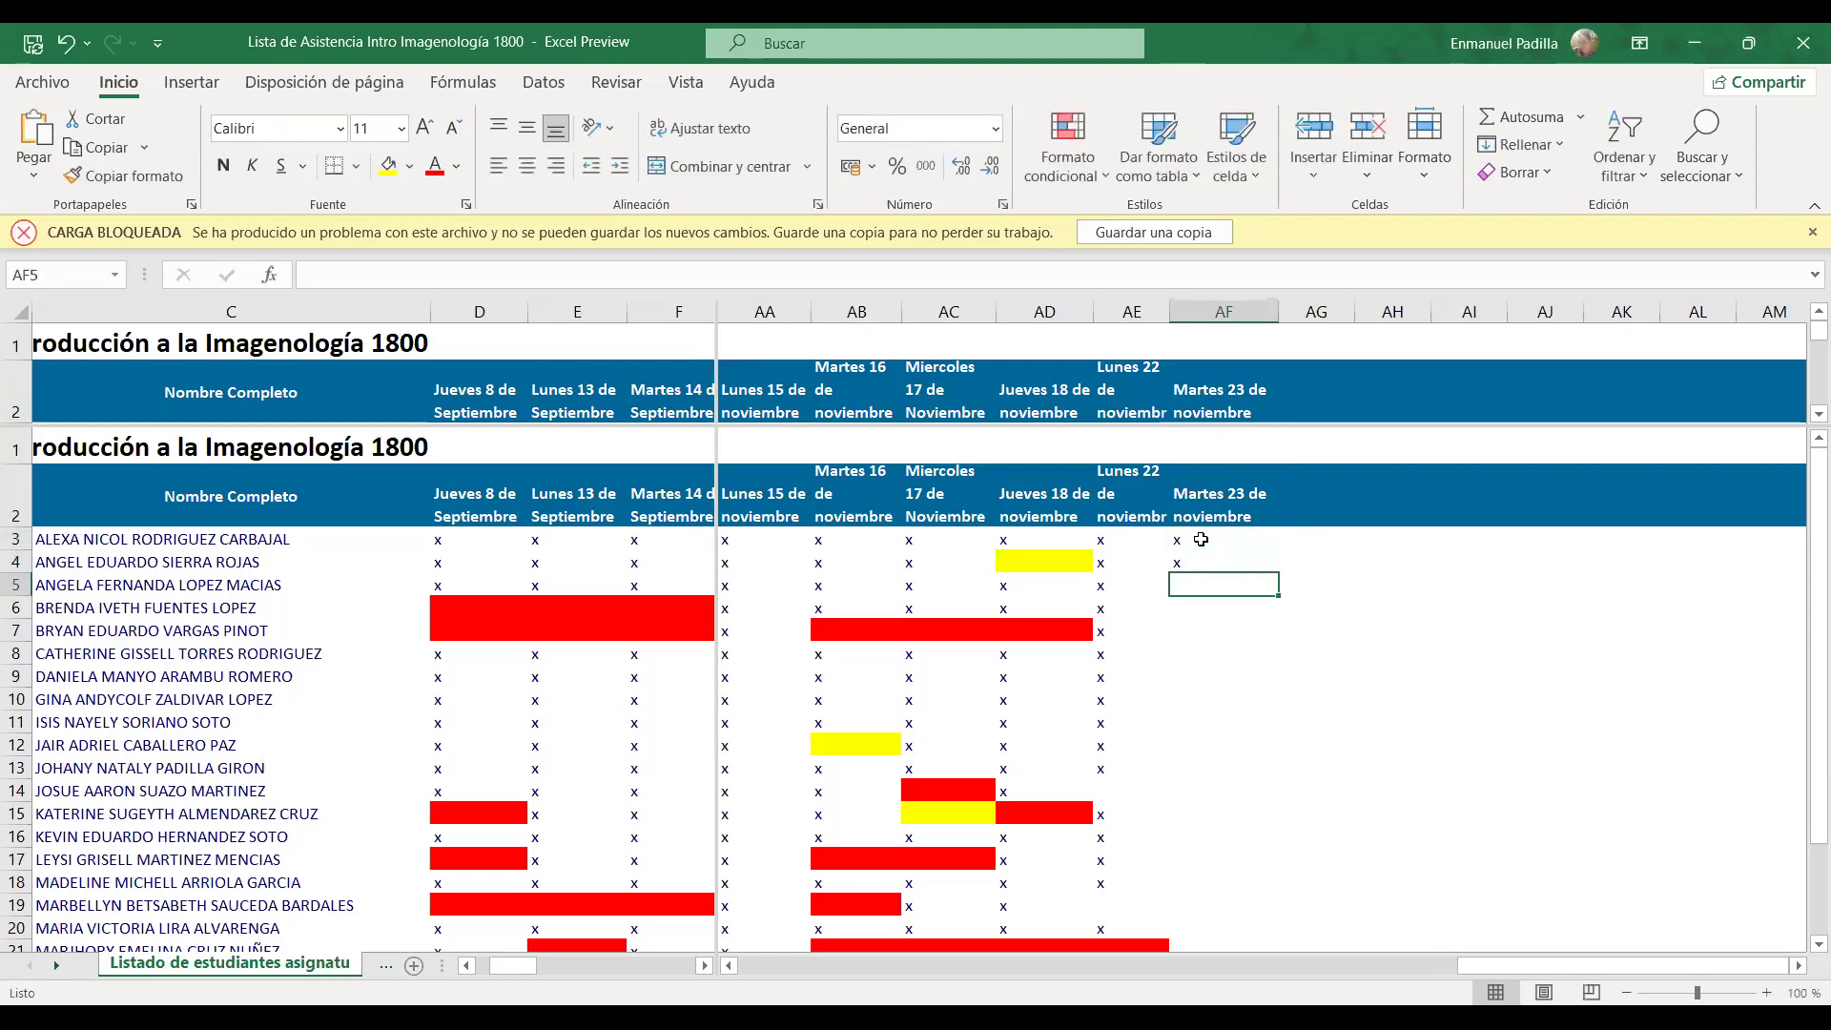
{"action": "type", "text": "x"}
{"action": "key", "text": "Return"}
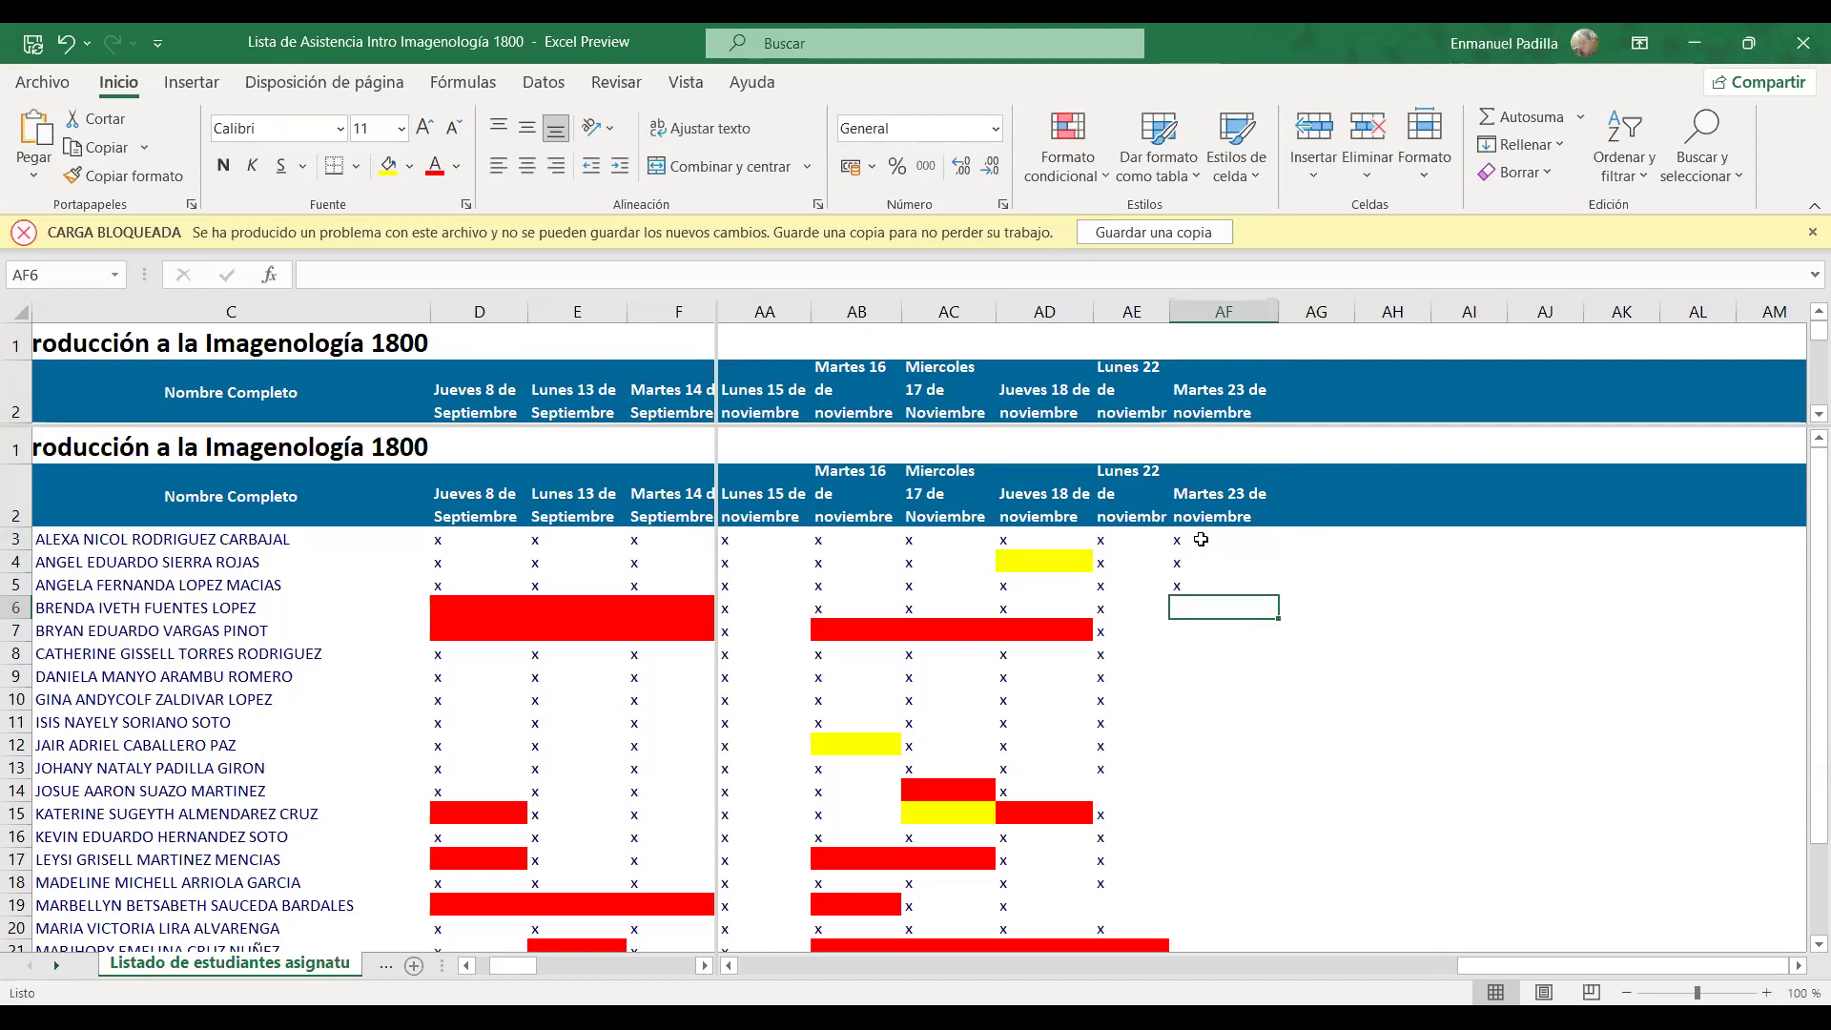
Leave AF6 blank and mark attendance with "x" in cells AF7 to AF10
{"action": "key", "text": "Return"}
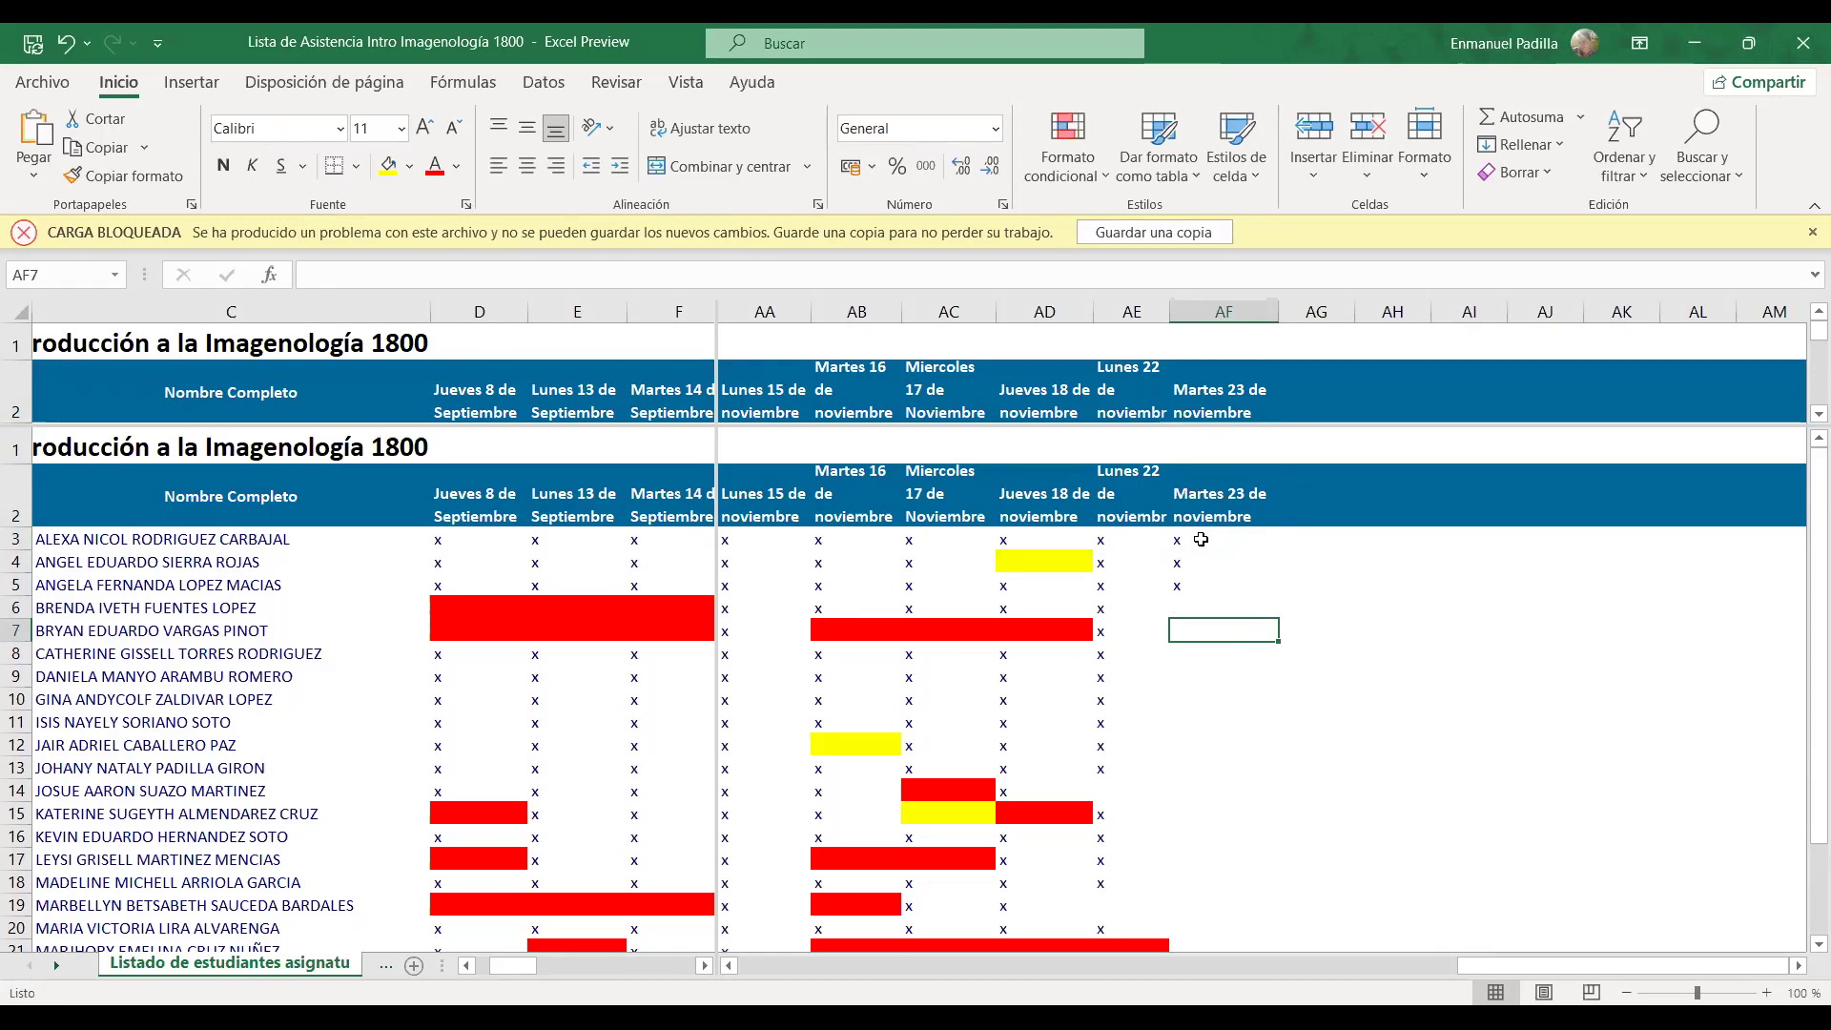
{"action": "type", "text": "x"}
{"action": "key", "text": "Return"}
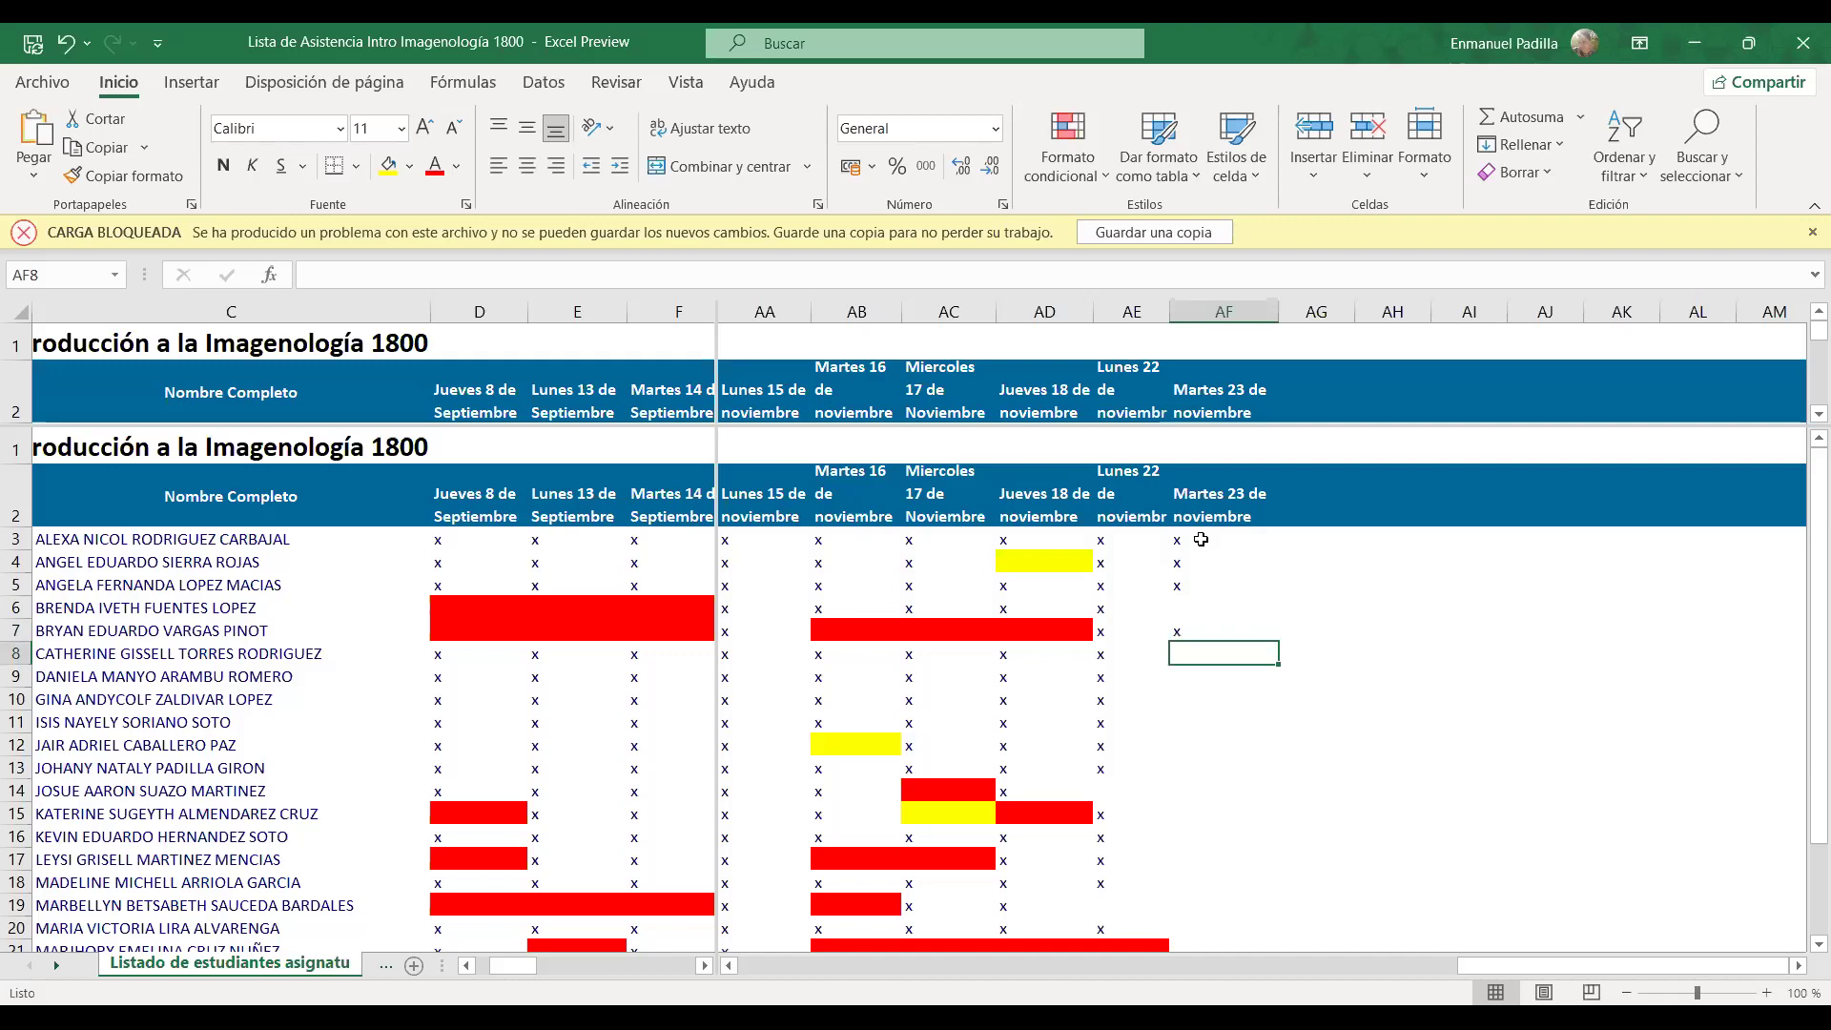
{"action": "type", "text": "x"}
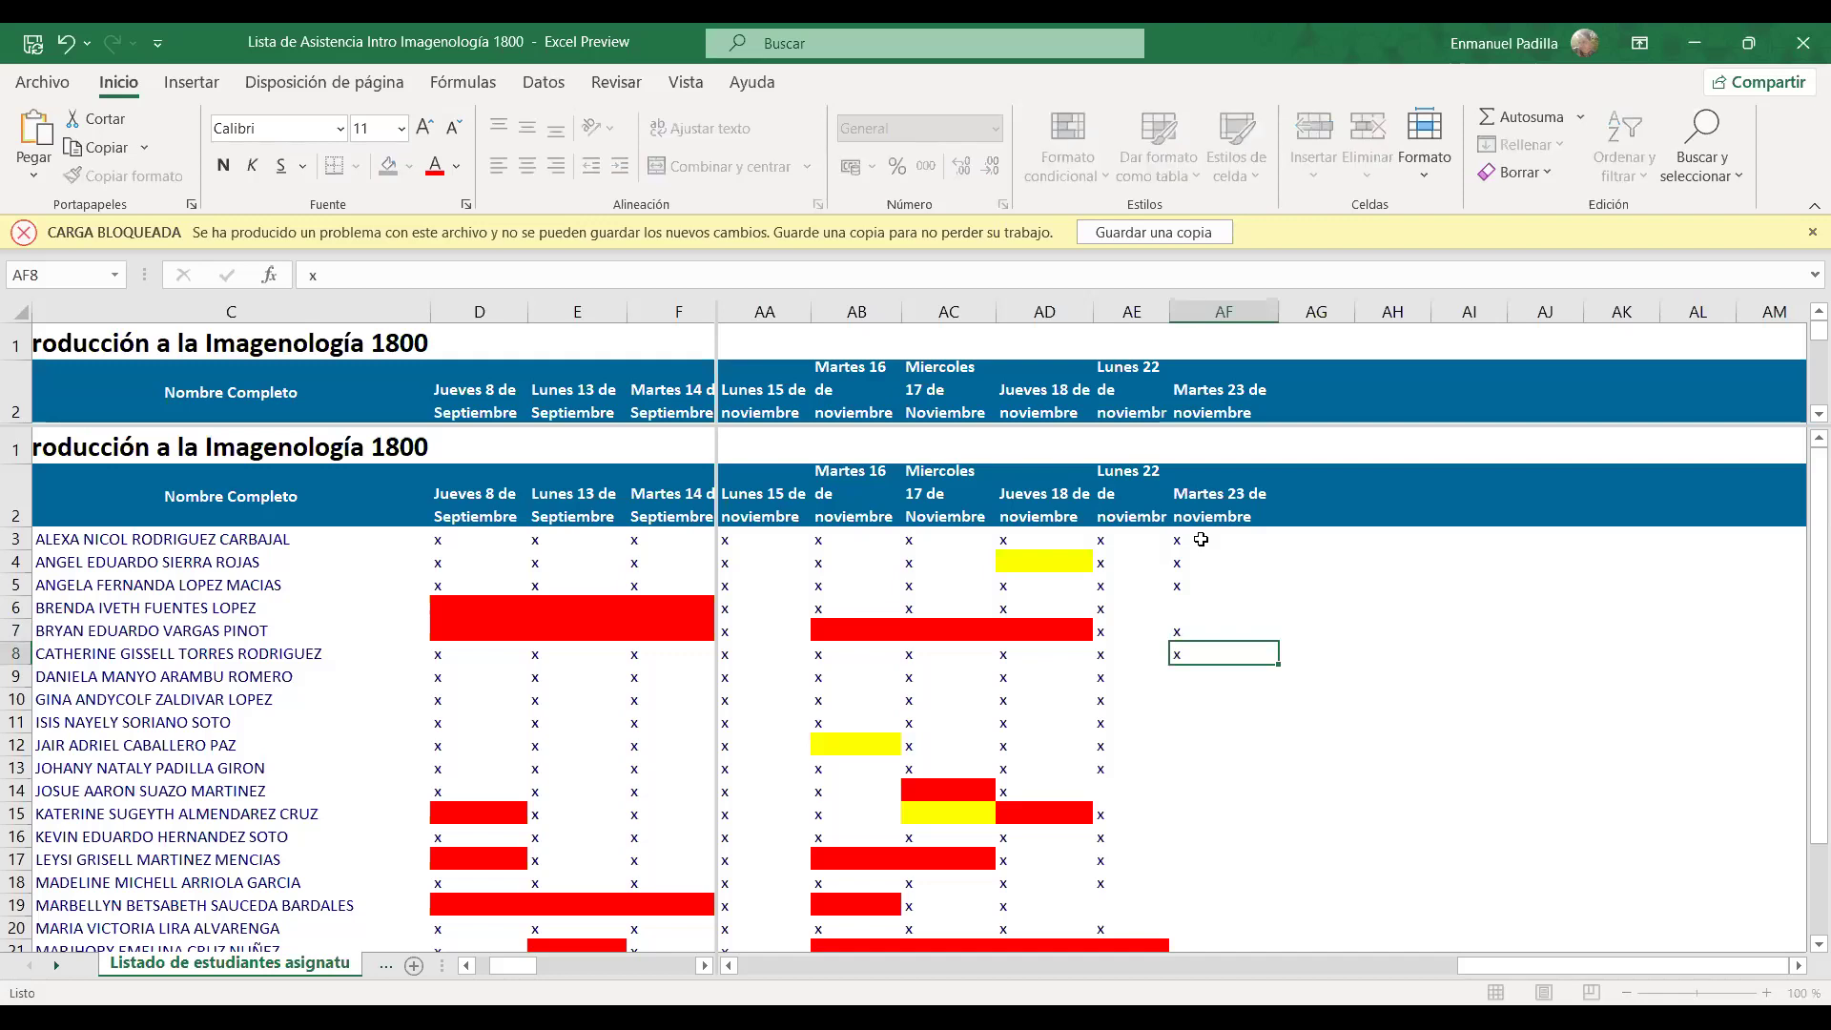
{"action": "key", "text": "Return"}
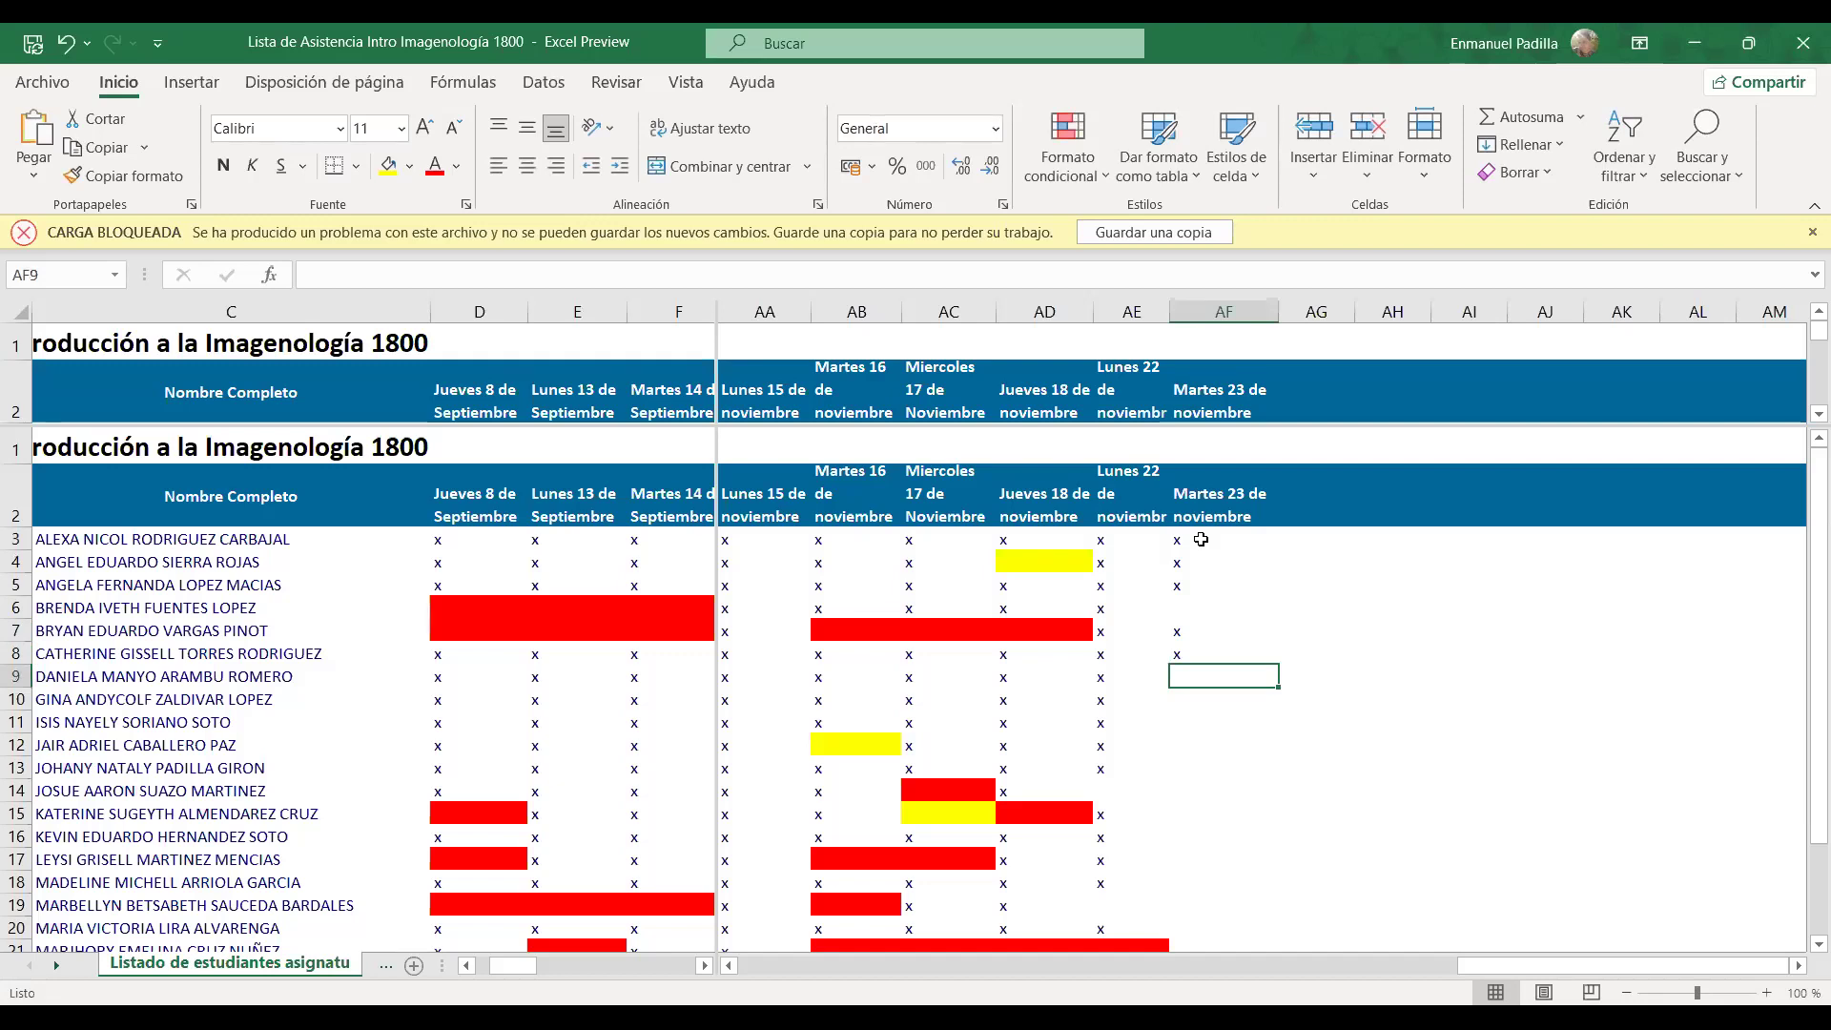
{"action": "type", "text": "x"}
{"action": "key", "text": "Return"}
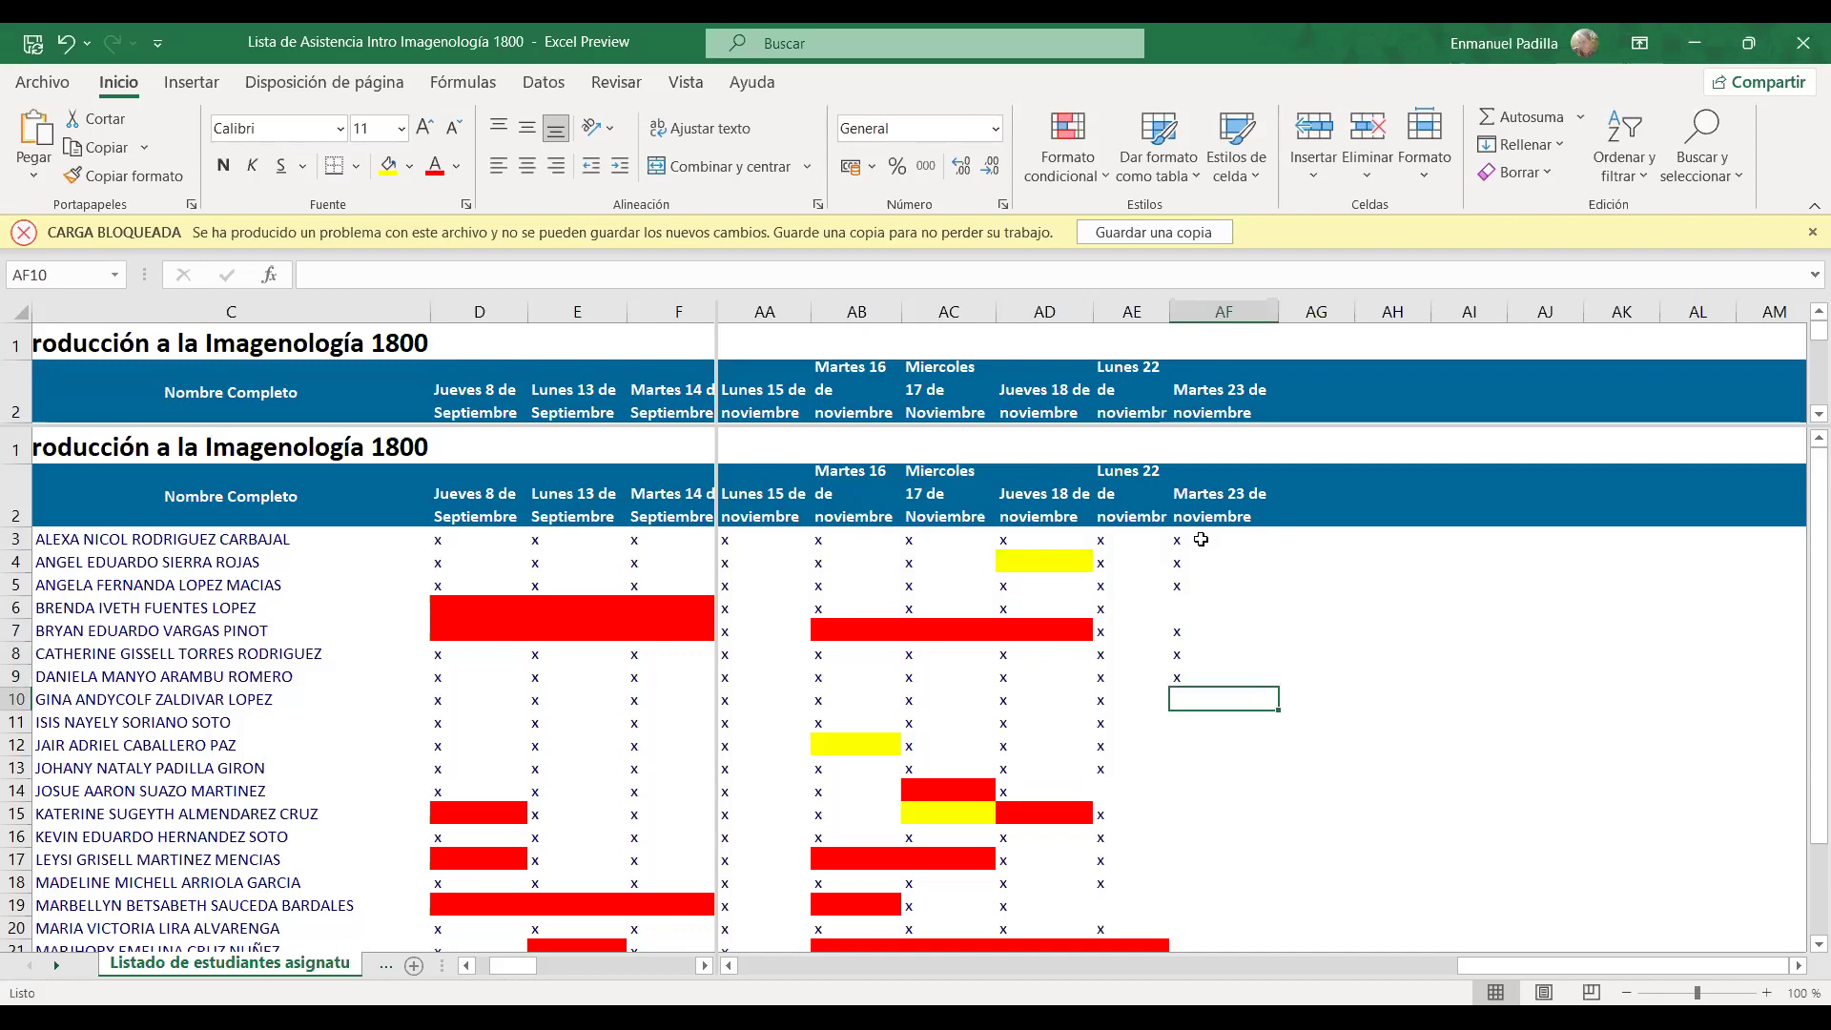
{"action": "type", "text": "x"}
{"action": "key", "text": "Return"}
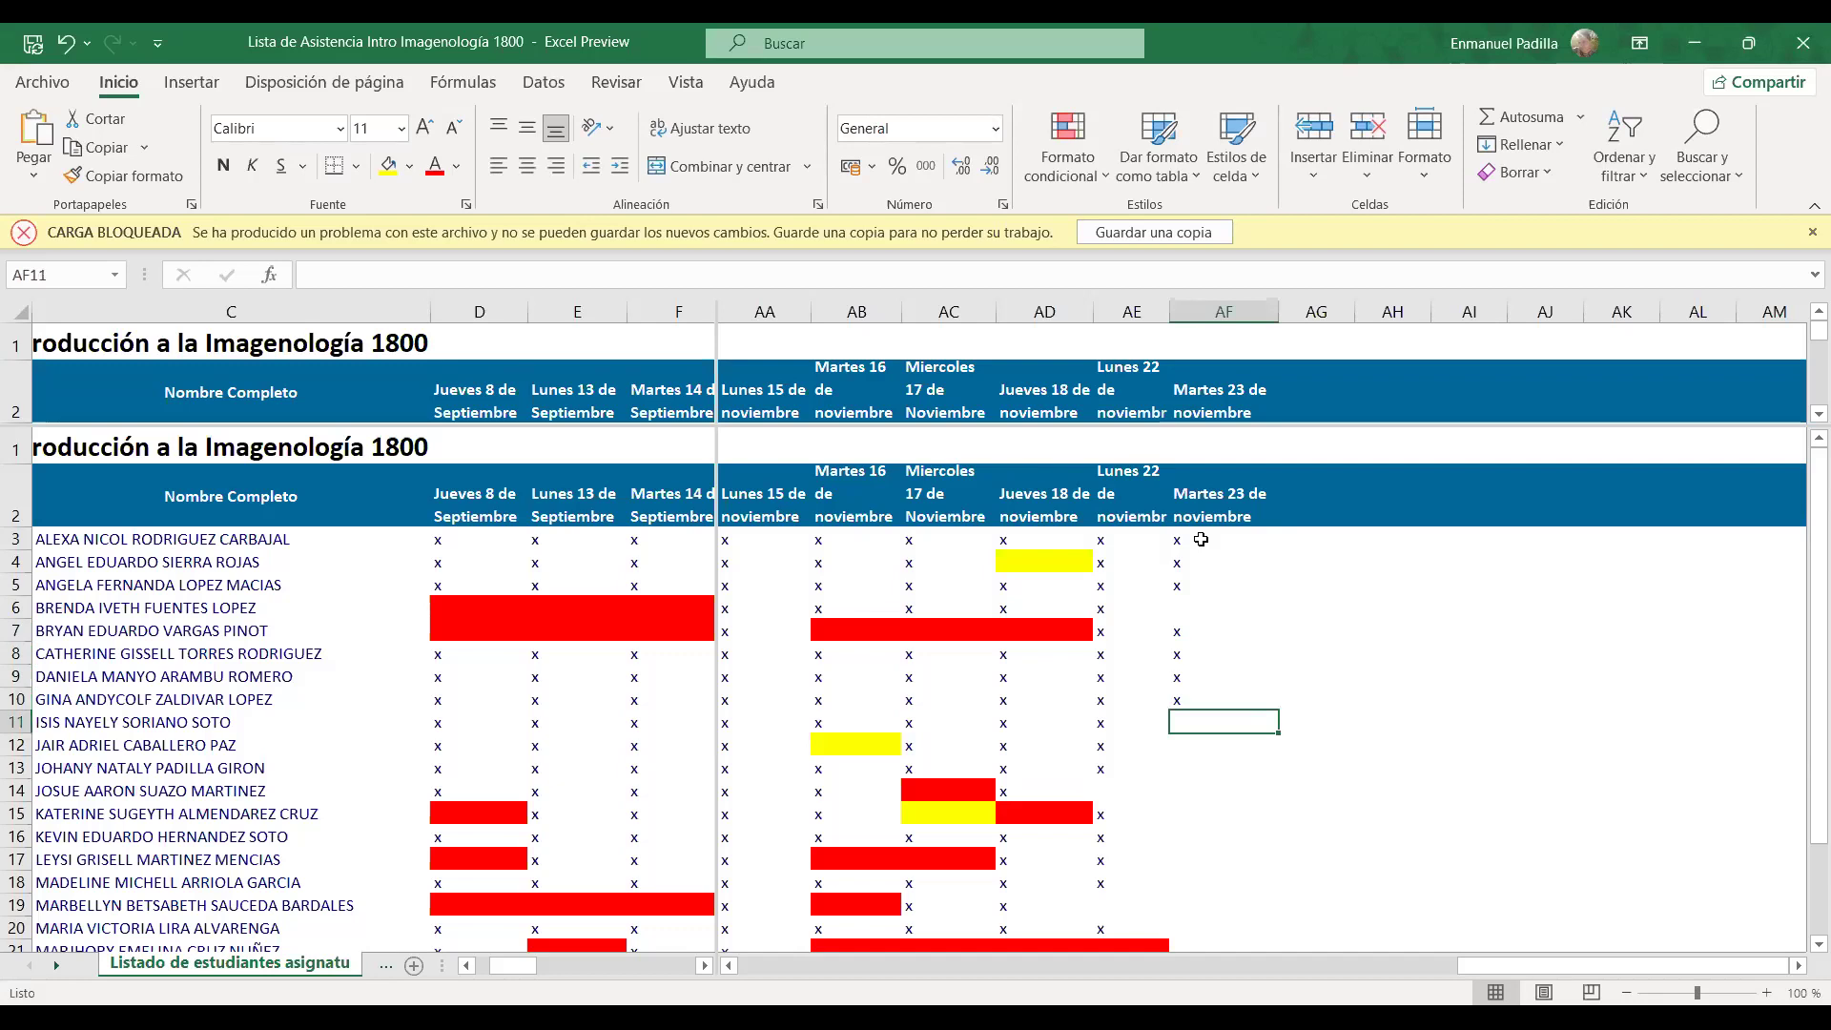
Mark attendance with "x" in AF11 and AF13, leaving AF12 blank
{"action": "key", "text": "Up"}
{"action": "key", "text": "Up"}
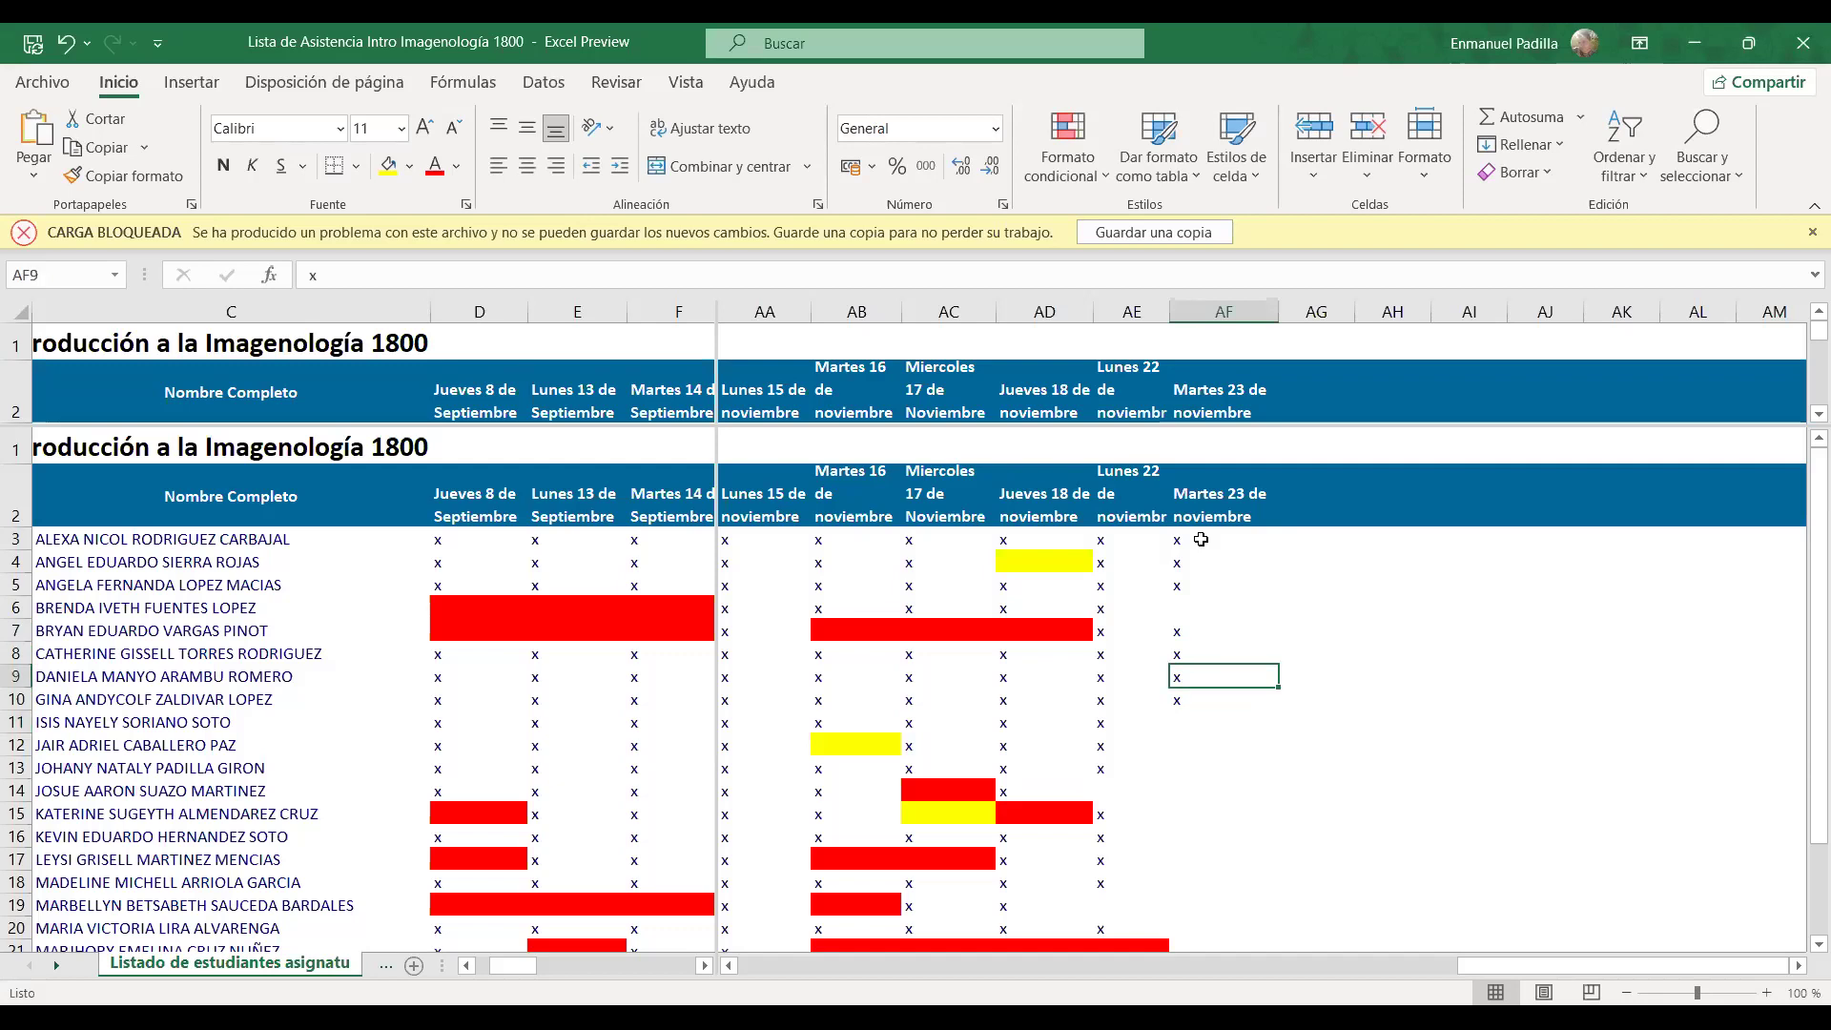
{"action": "key", "text": "Down"}
{"action": "key", "text": "Down"}
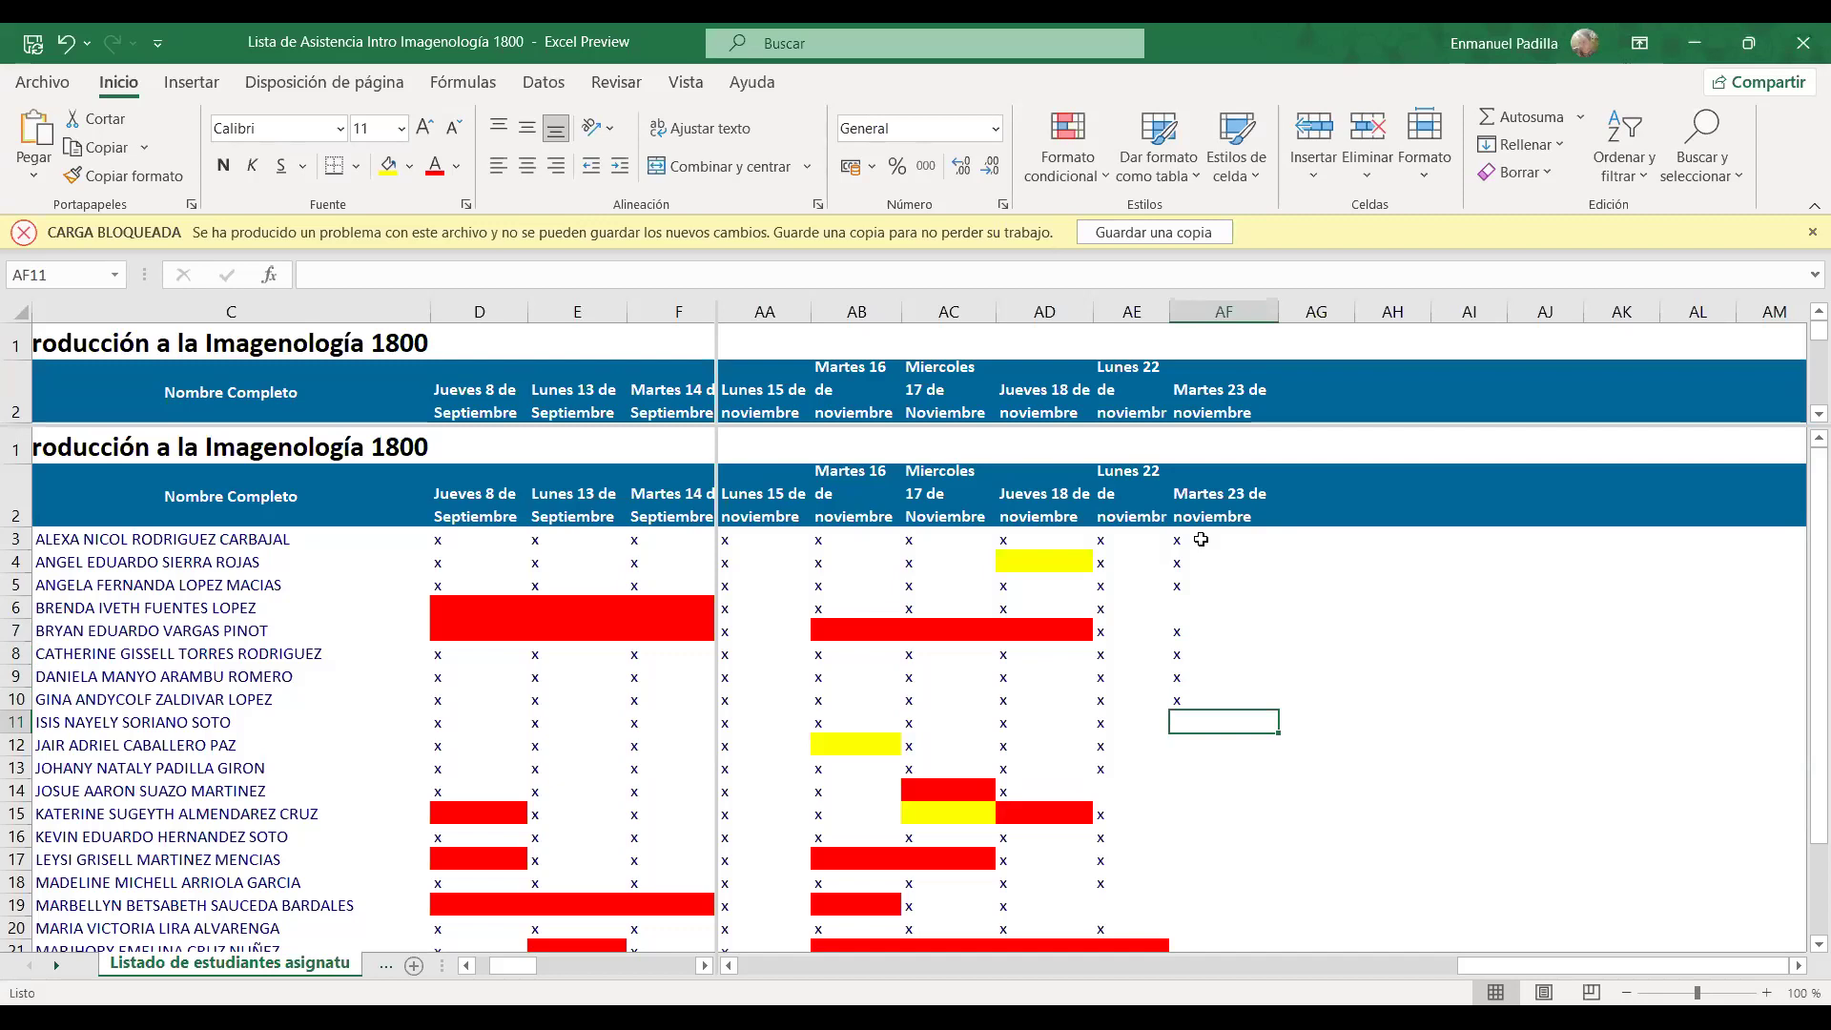
{"action": "type", "text": "x"}
{"action": "key", "text": "Return"}
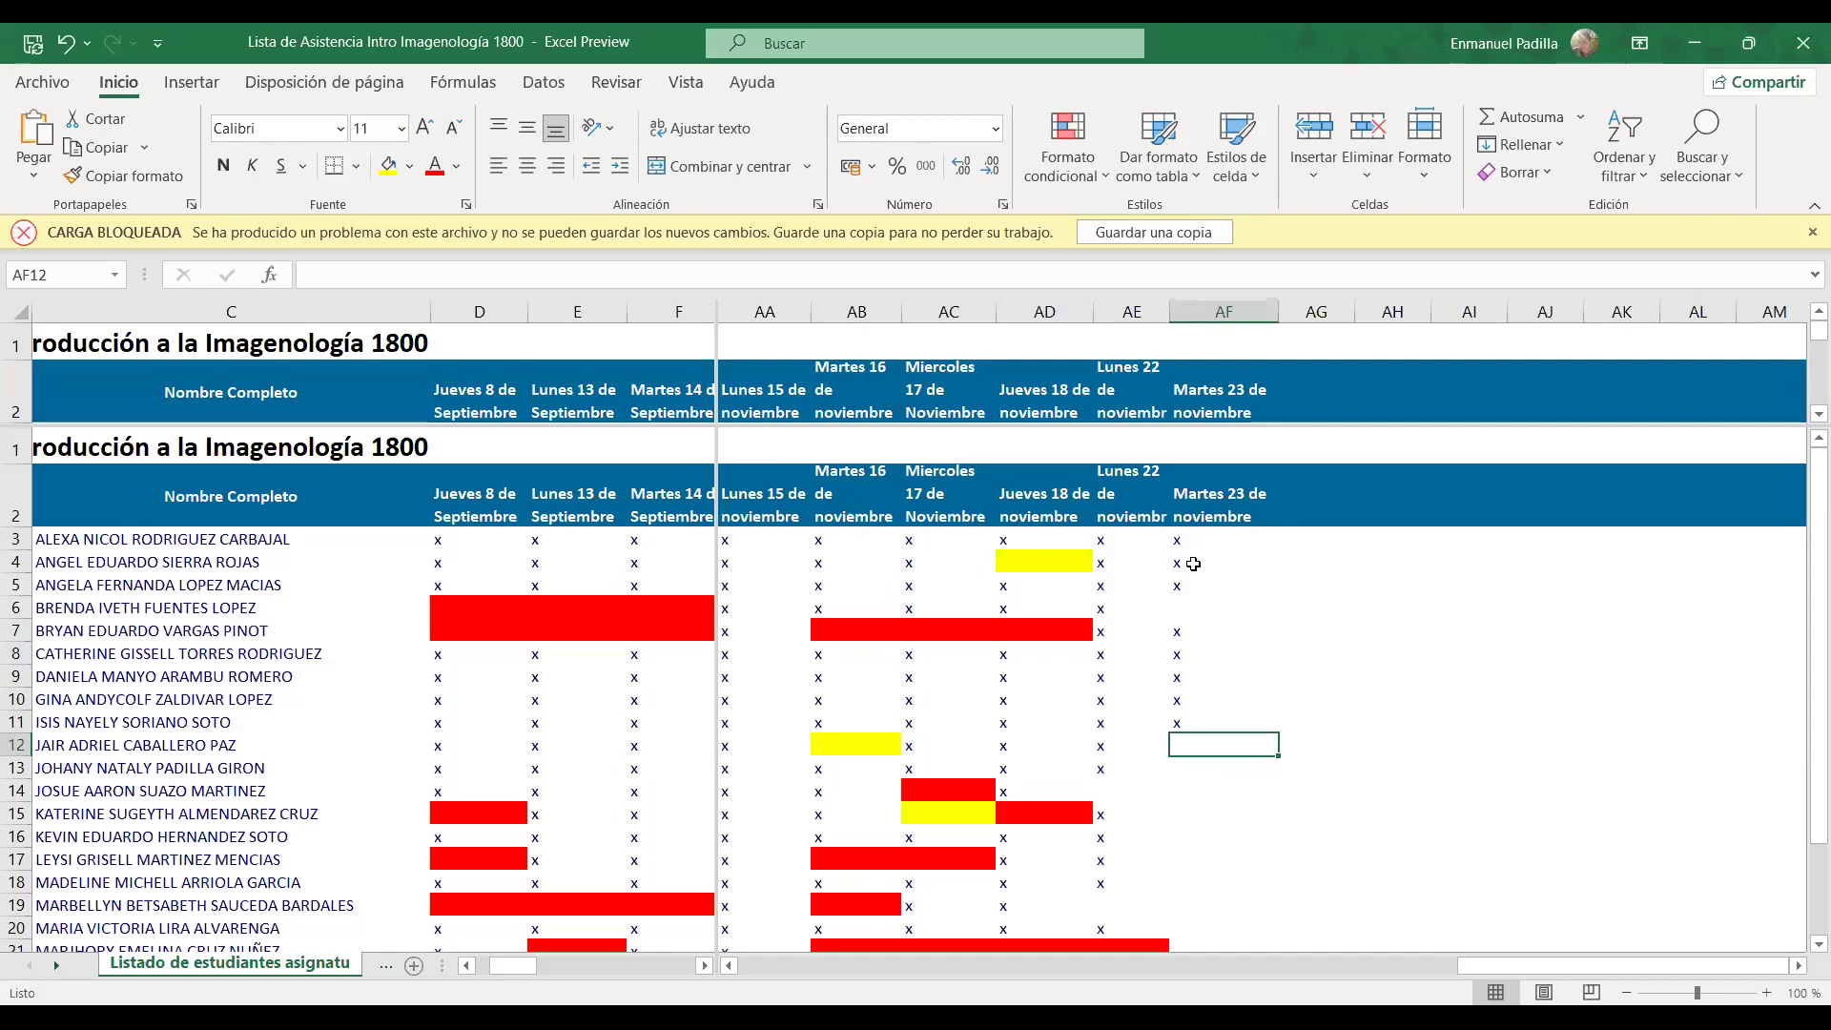
{"action": "key", "text": "Return"}
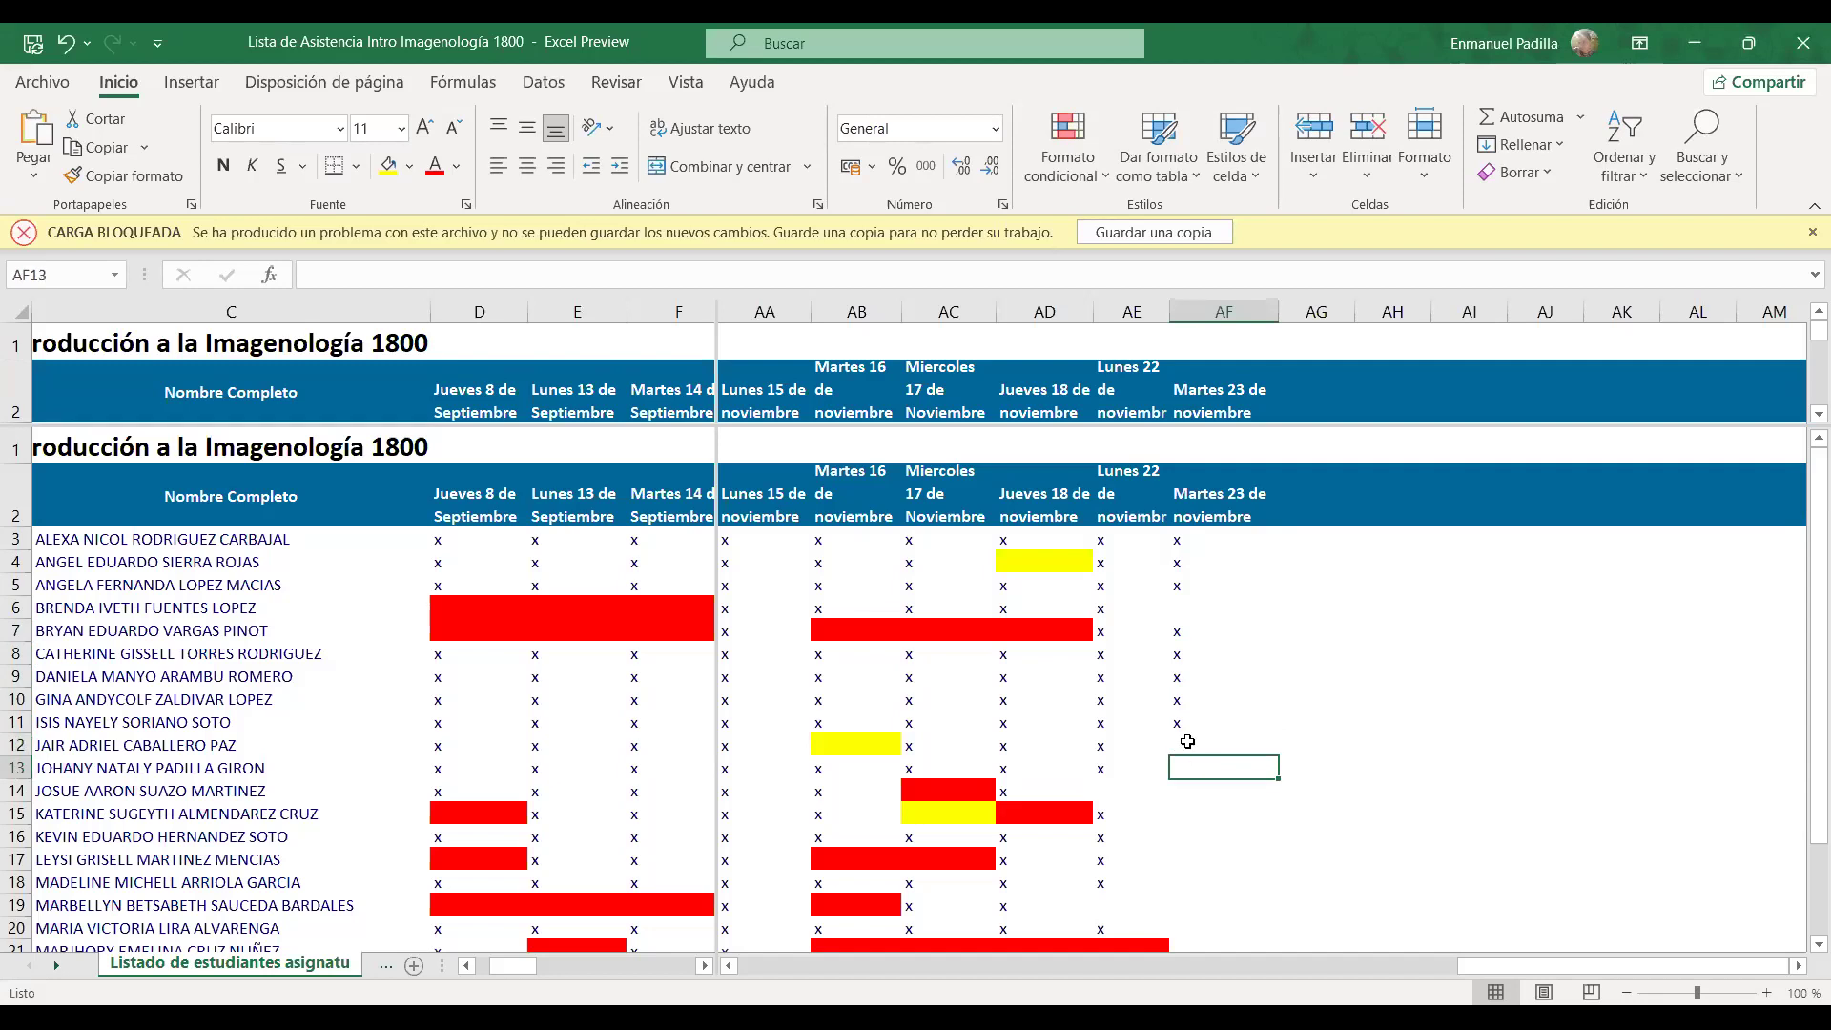
{"action": "type", "text": "x"}
{"action": "key", "text": "Return"}
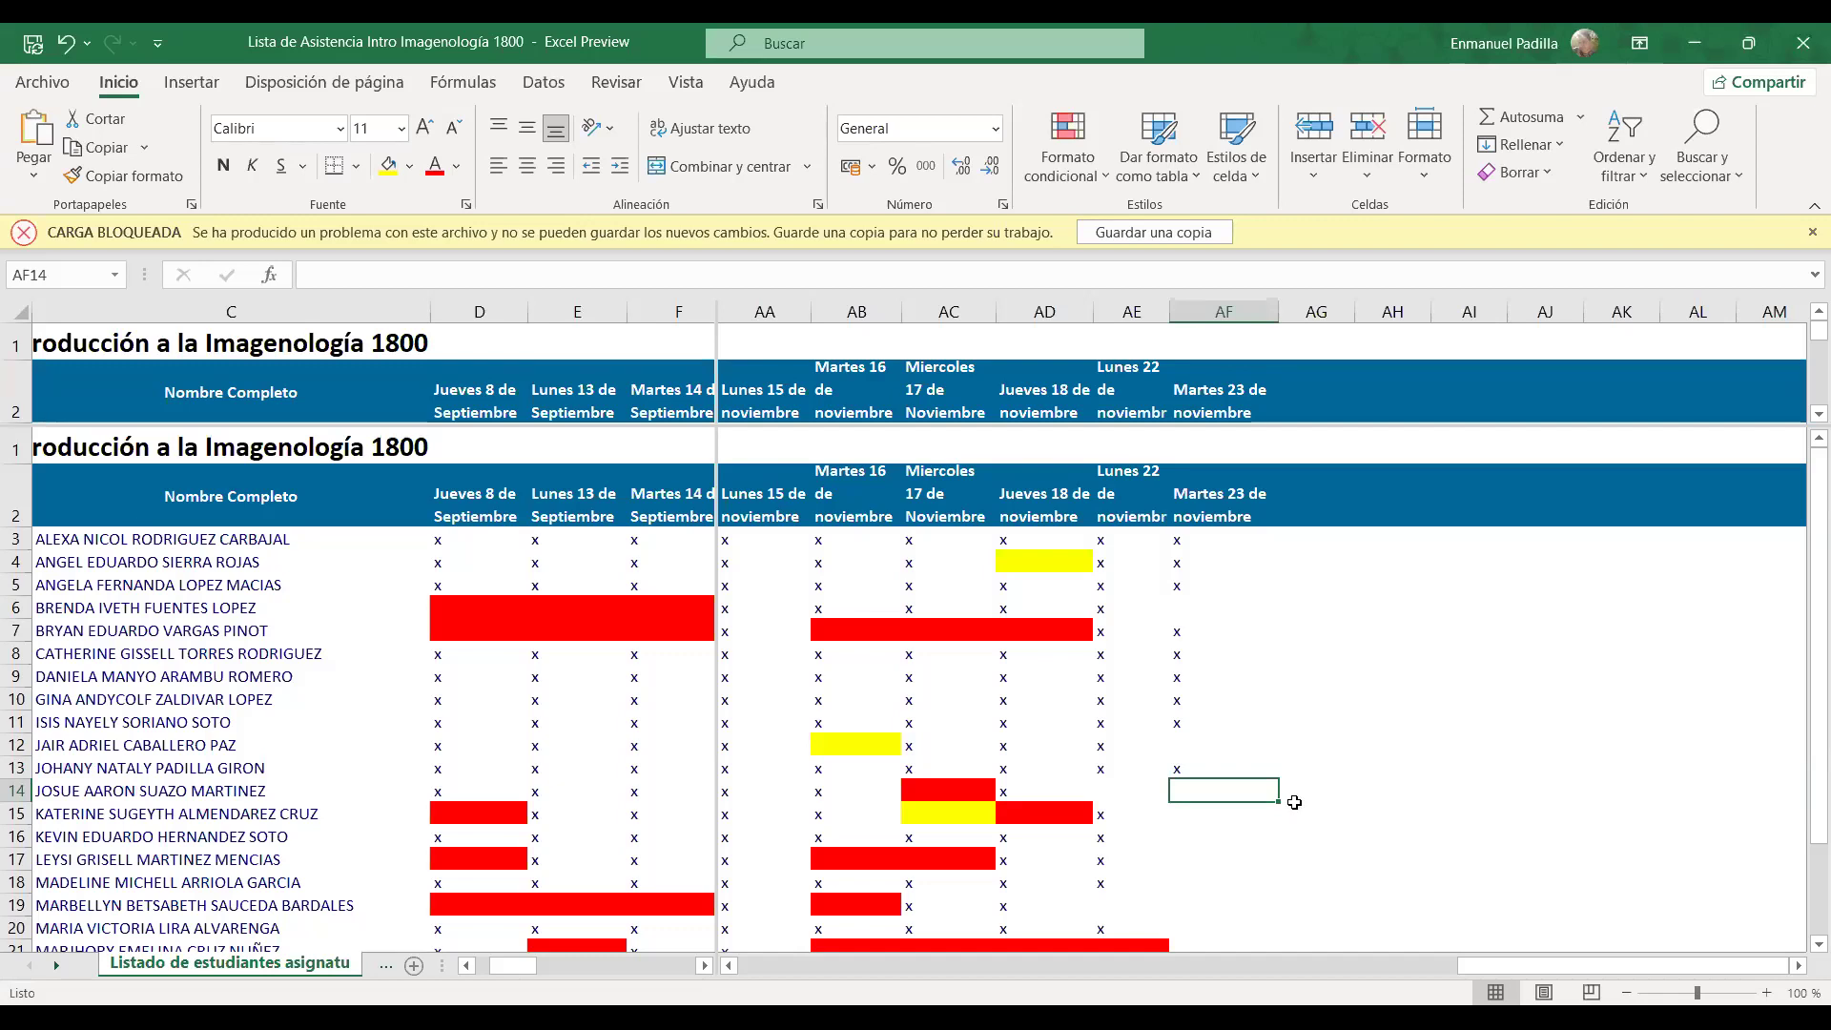
Skip AF14 and mark attendance with "x" in cells AF15 and AF16
{"action": "left_click", "coordinate": [1193, 810]}
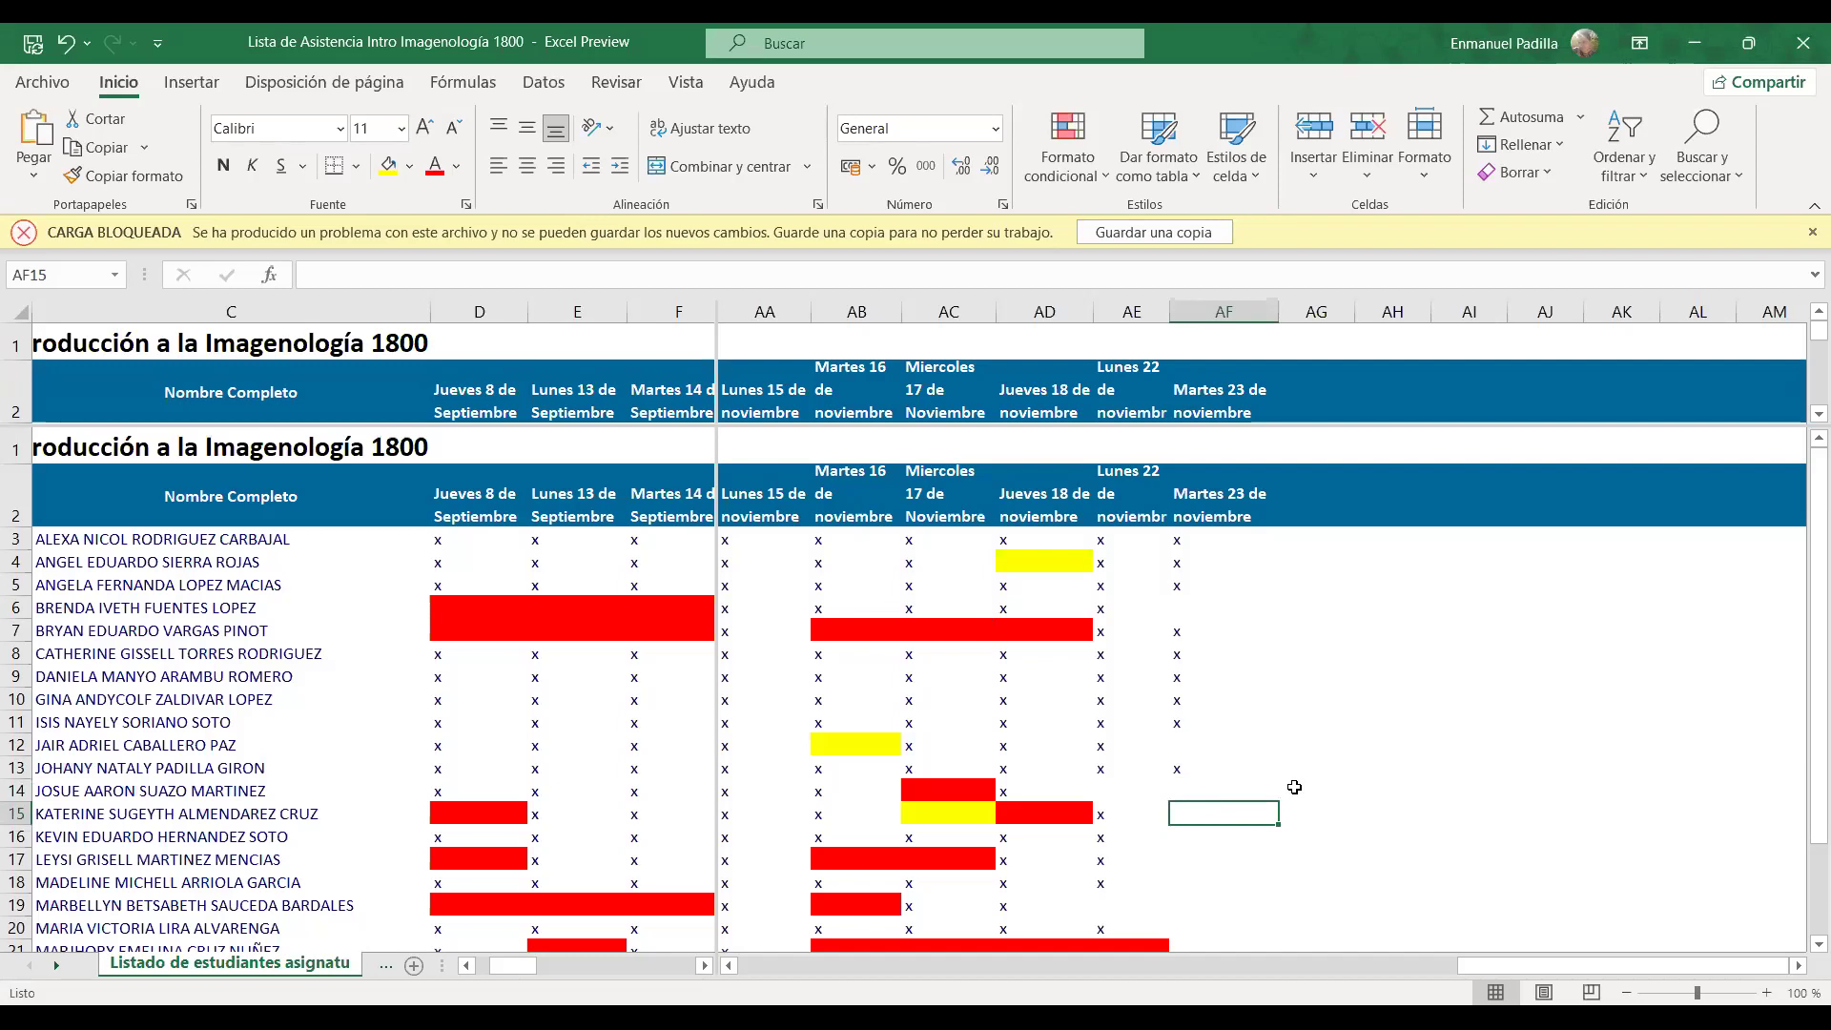
{"action": "type", "text": "x"}
{"action": "key", "text": "Return"}
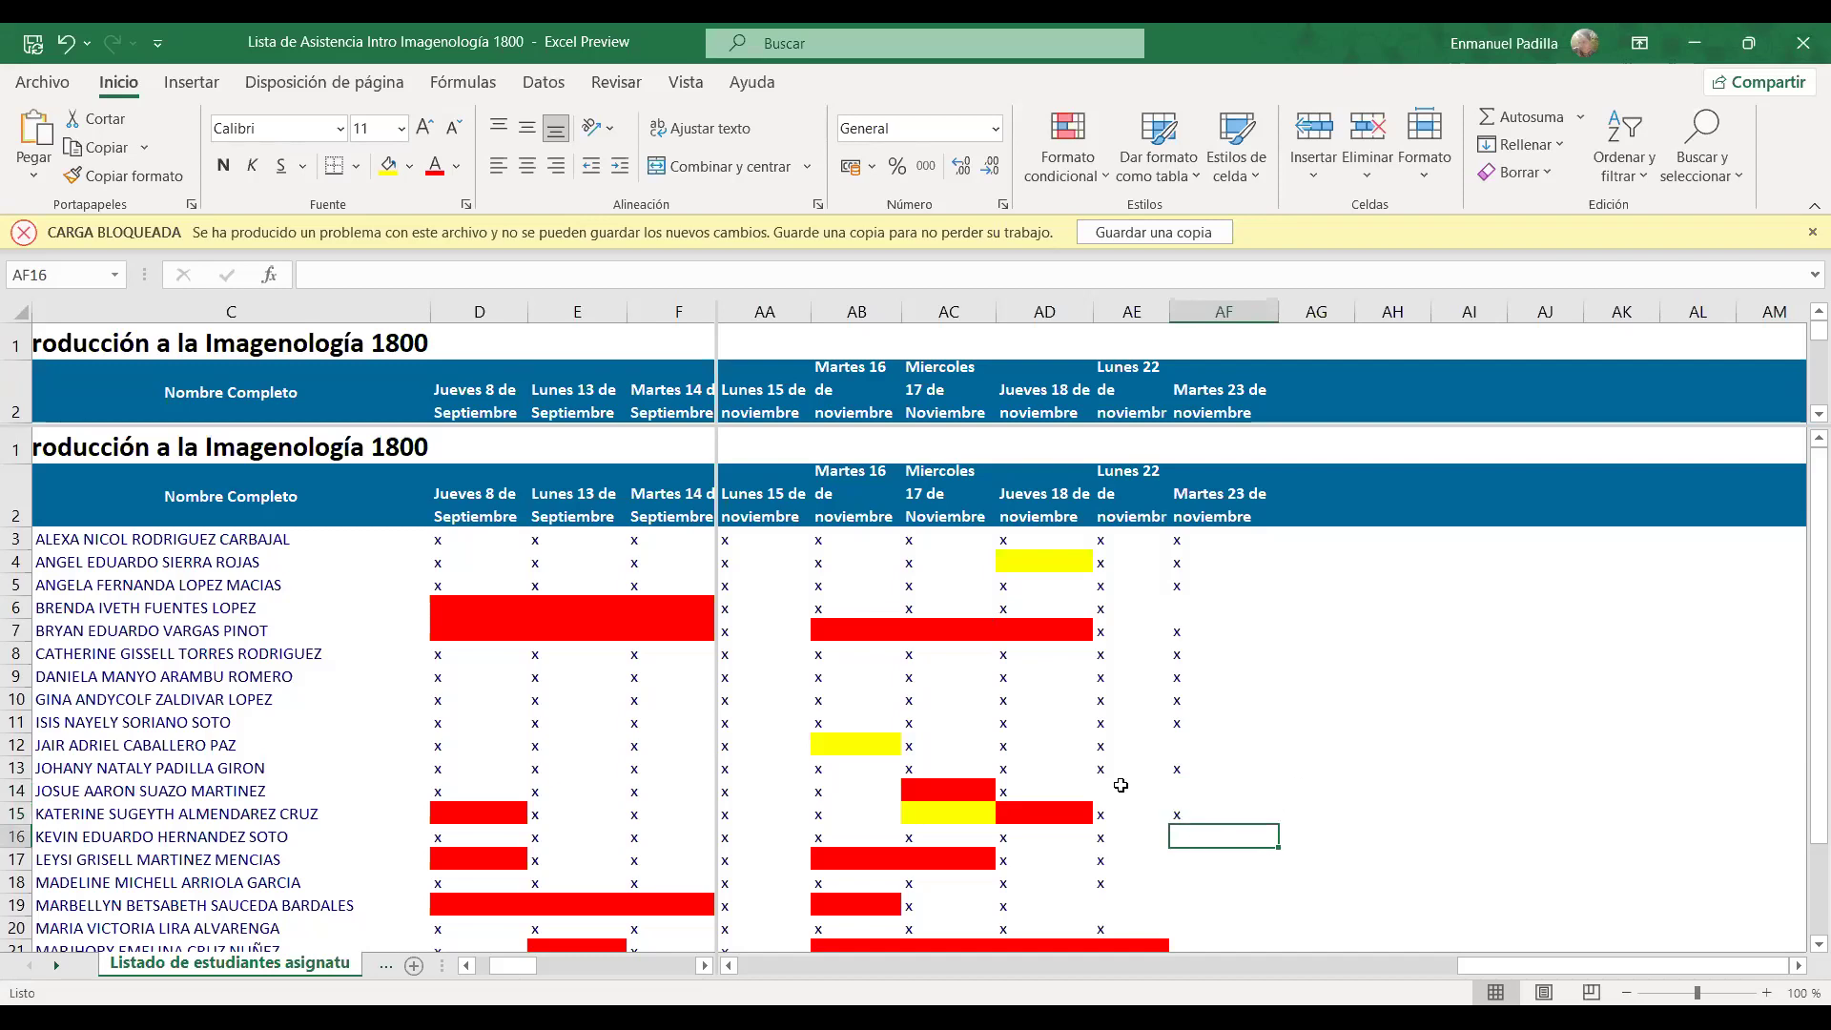
{"action": "type", "text": "x"}
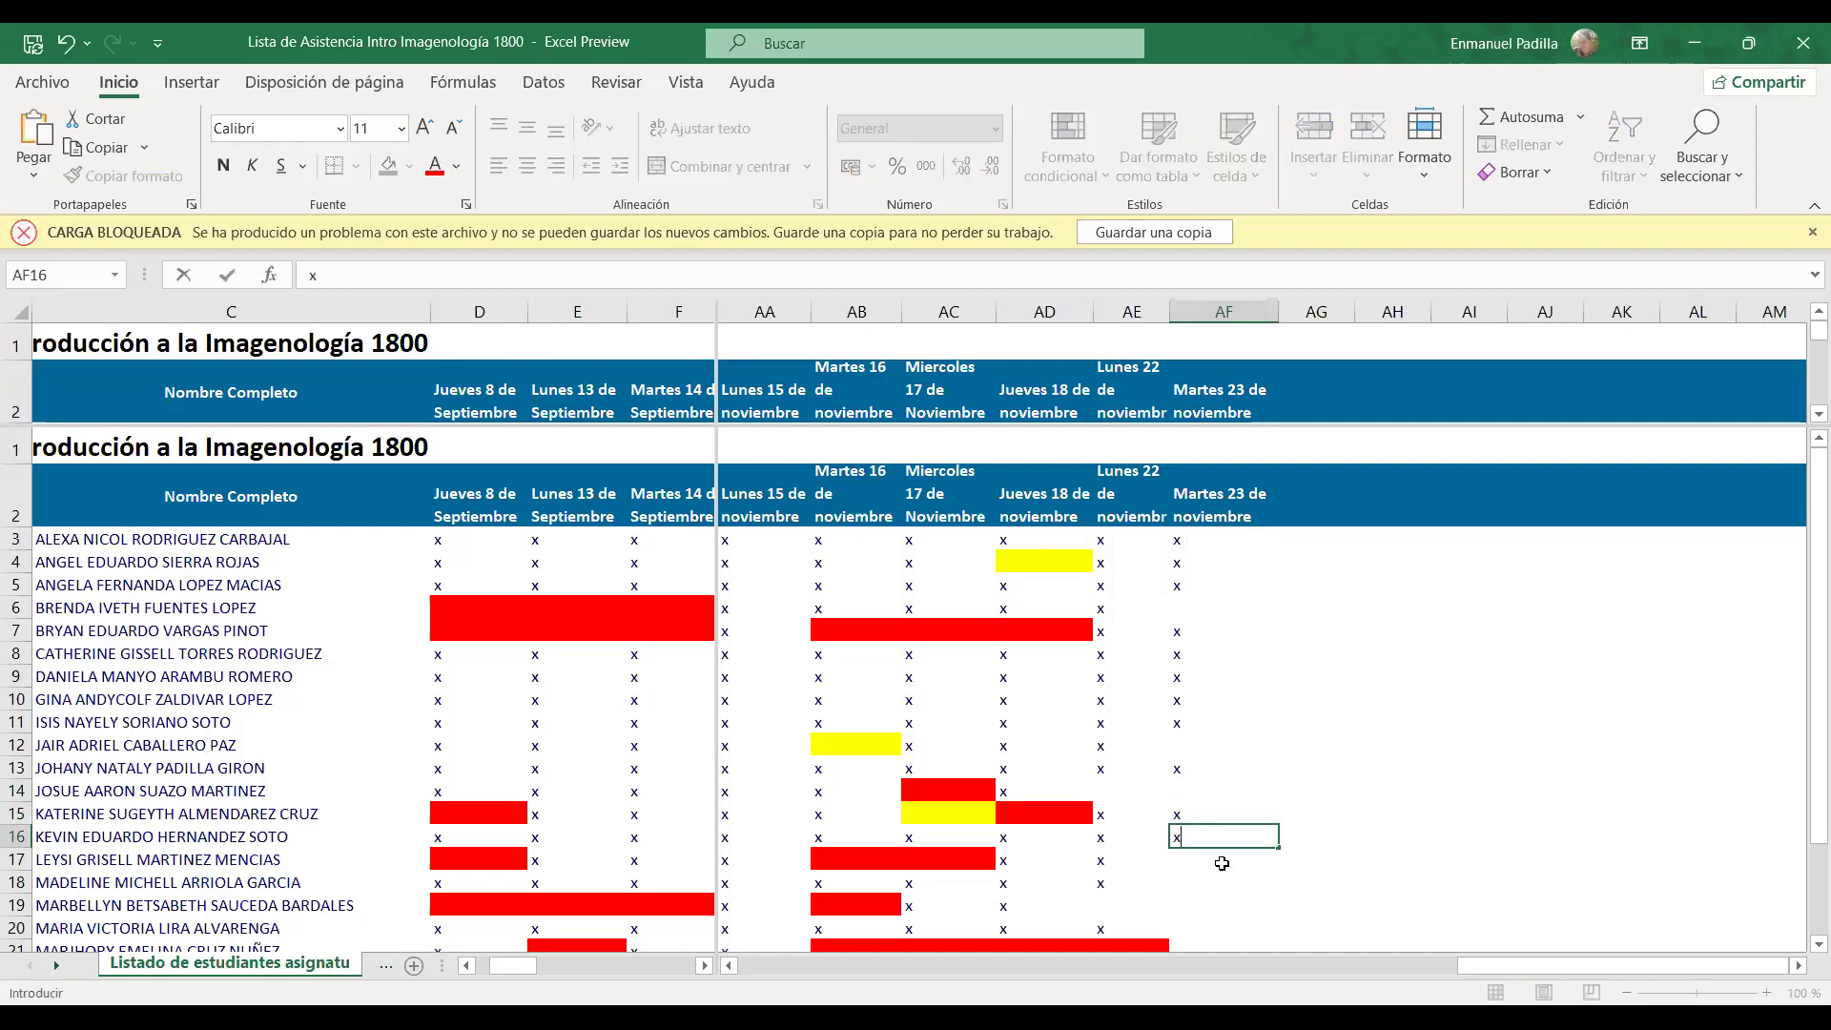
{"action": "key", "text": "Return"}
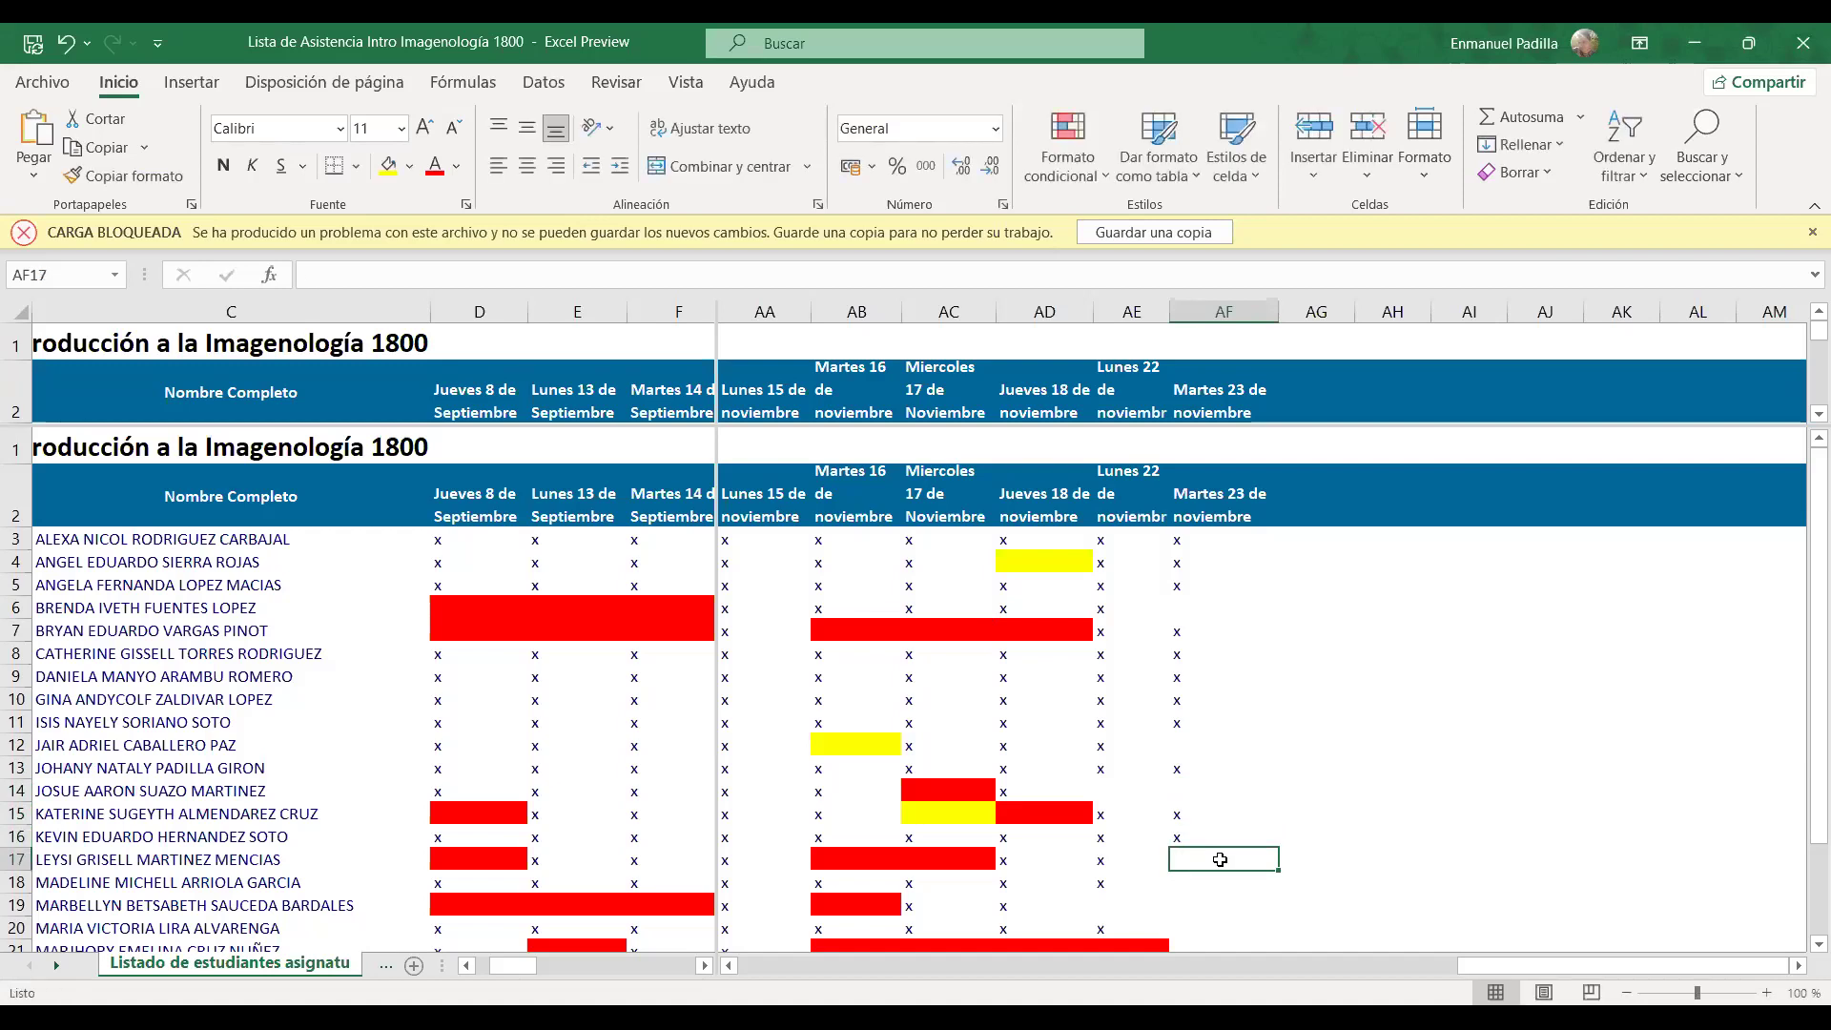
{"action": "type", "text": "x"}
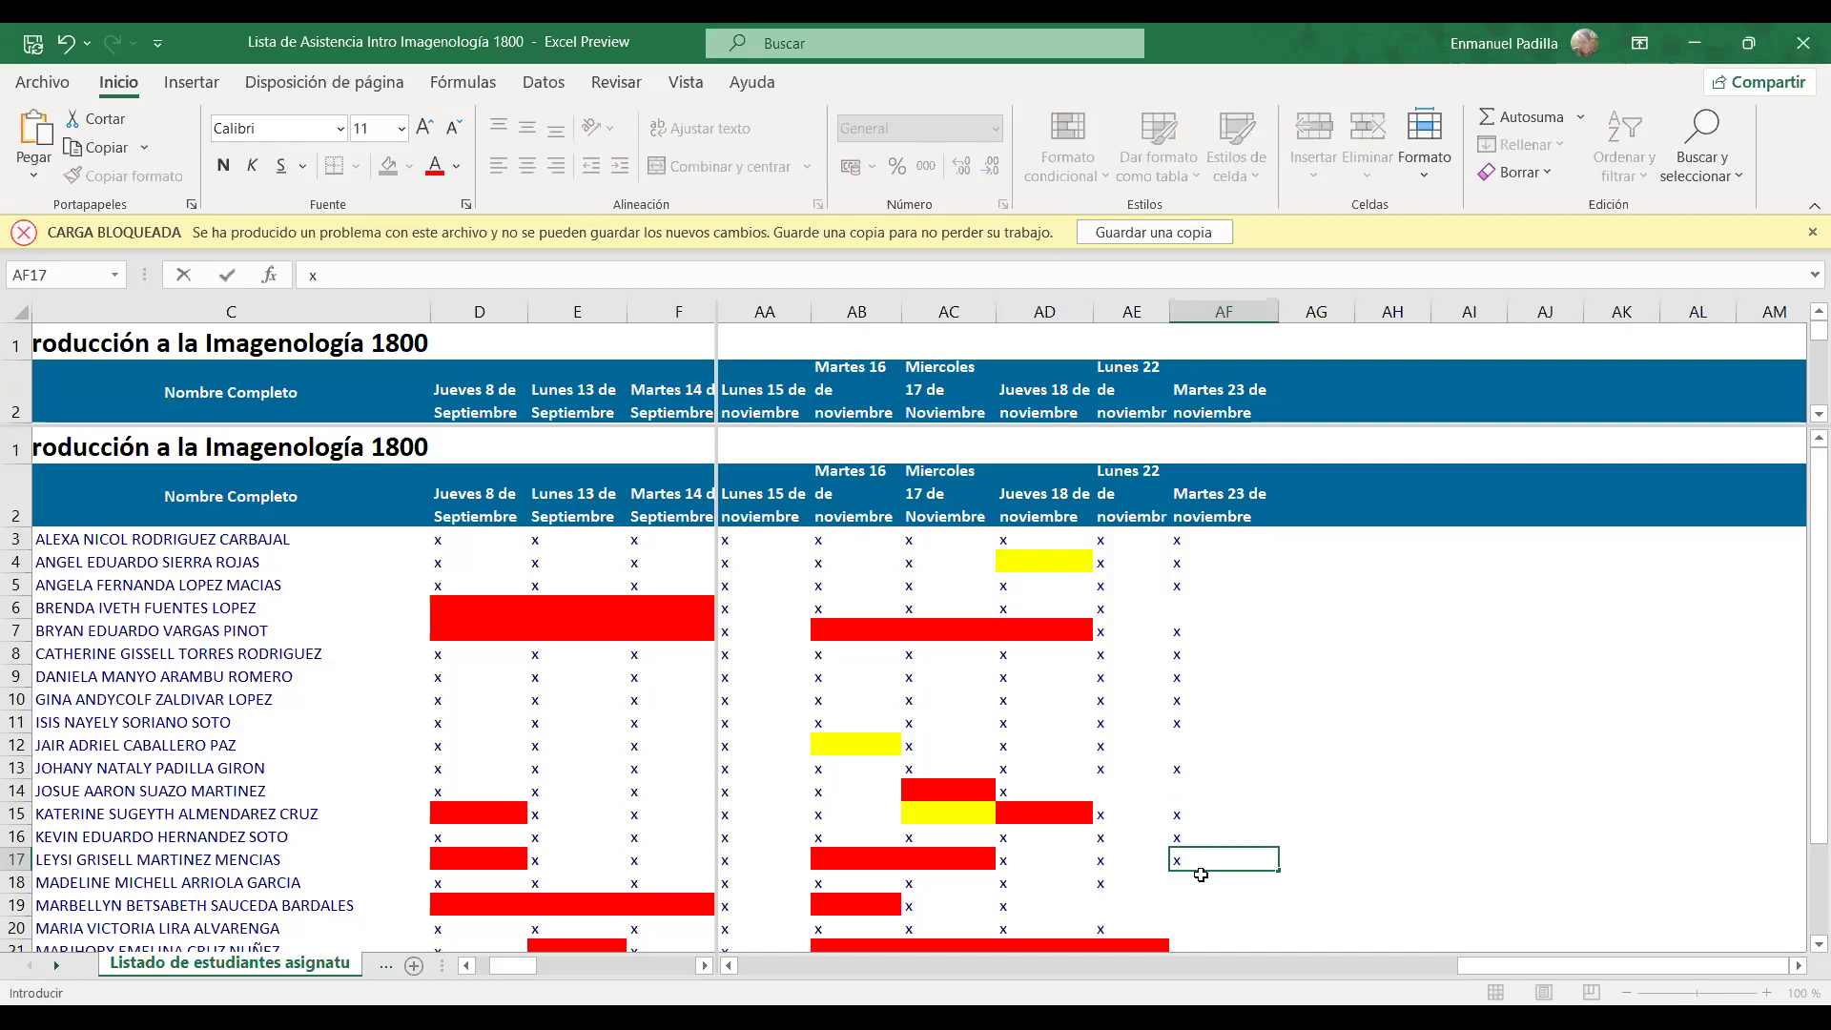
{"action": "key", "text": "BackSpace"}
{"action": "key", "text": "Return"}
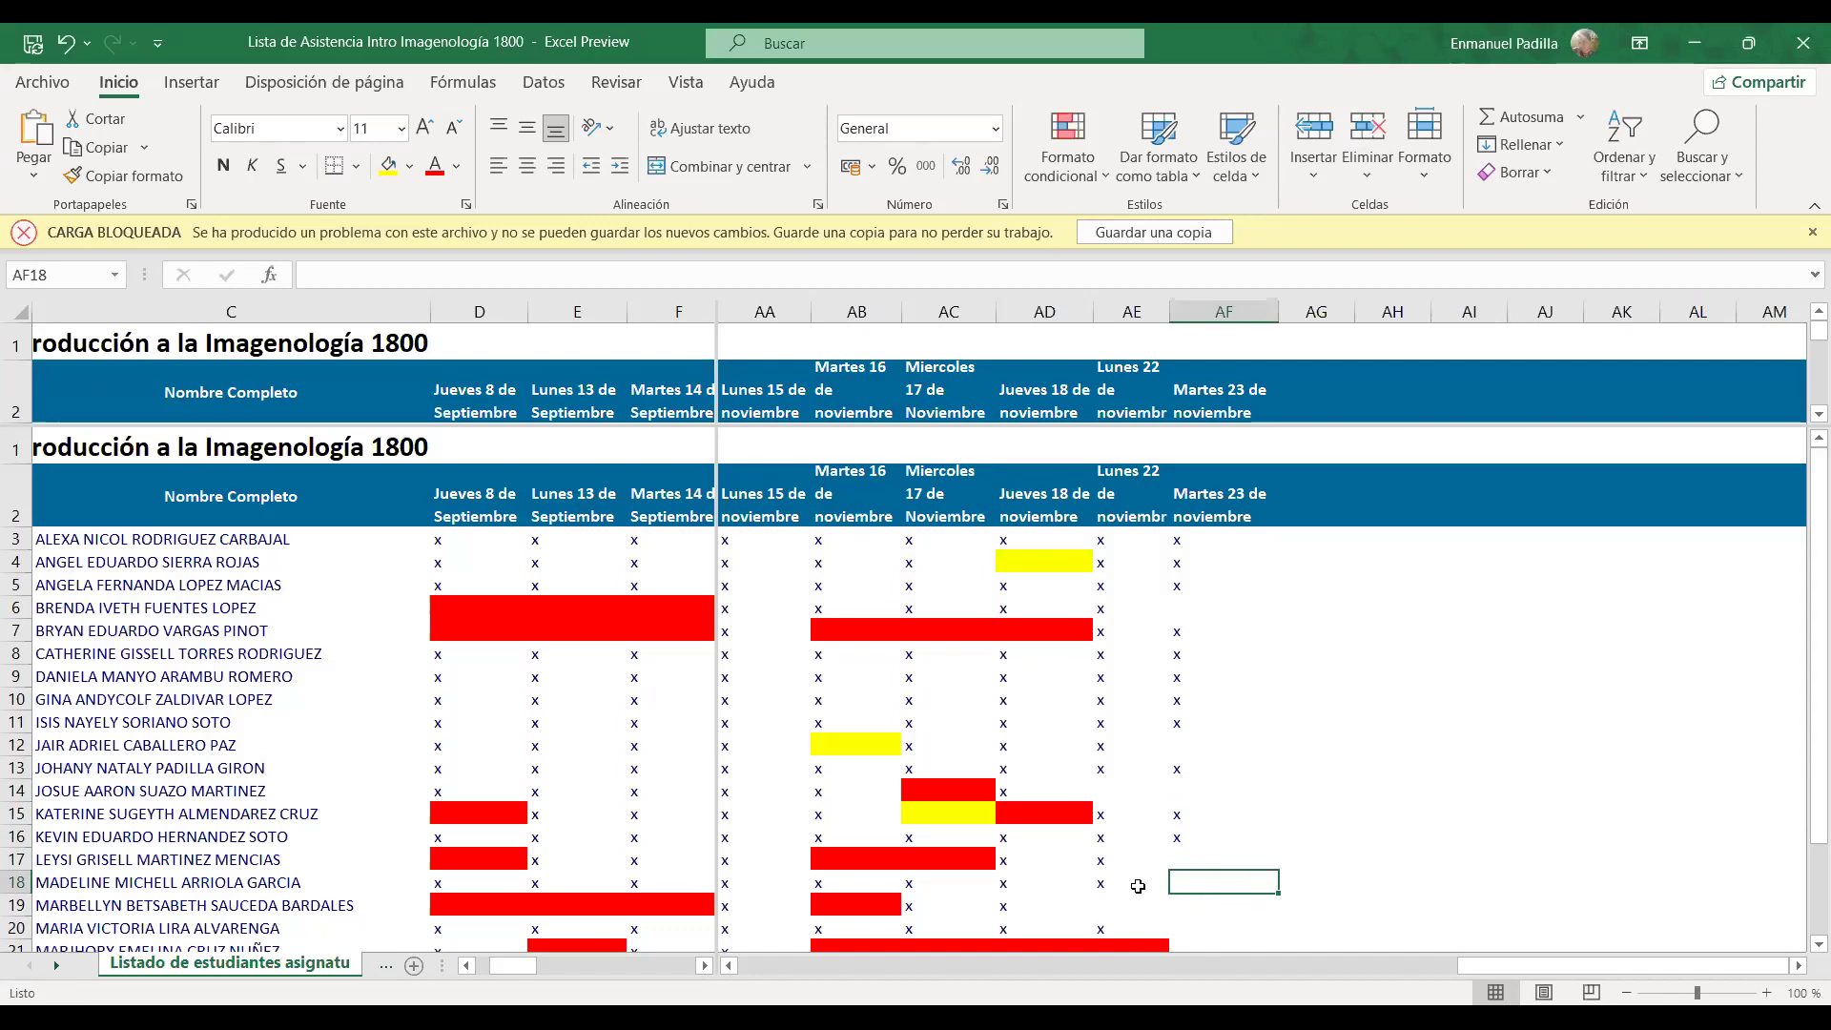
Mark attendance with "x" in AF18 and AF20, leaving AF19 blank
{"action": "type", "text": "x"}
{"action": "key", "text": "Return"}
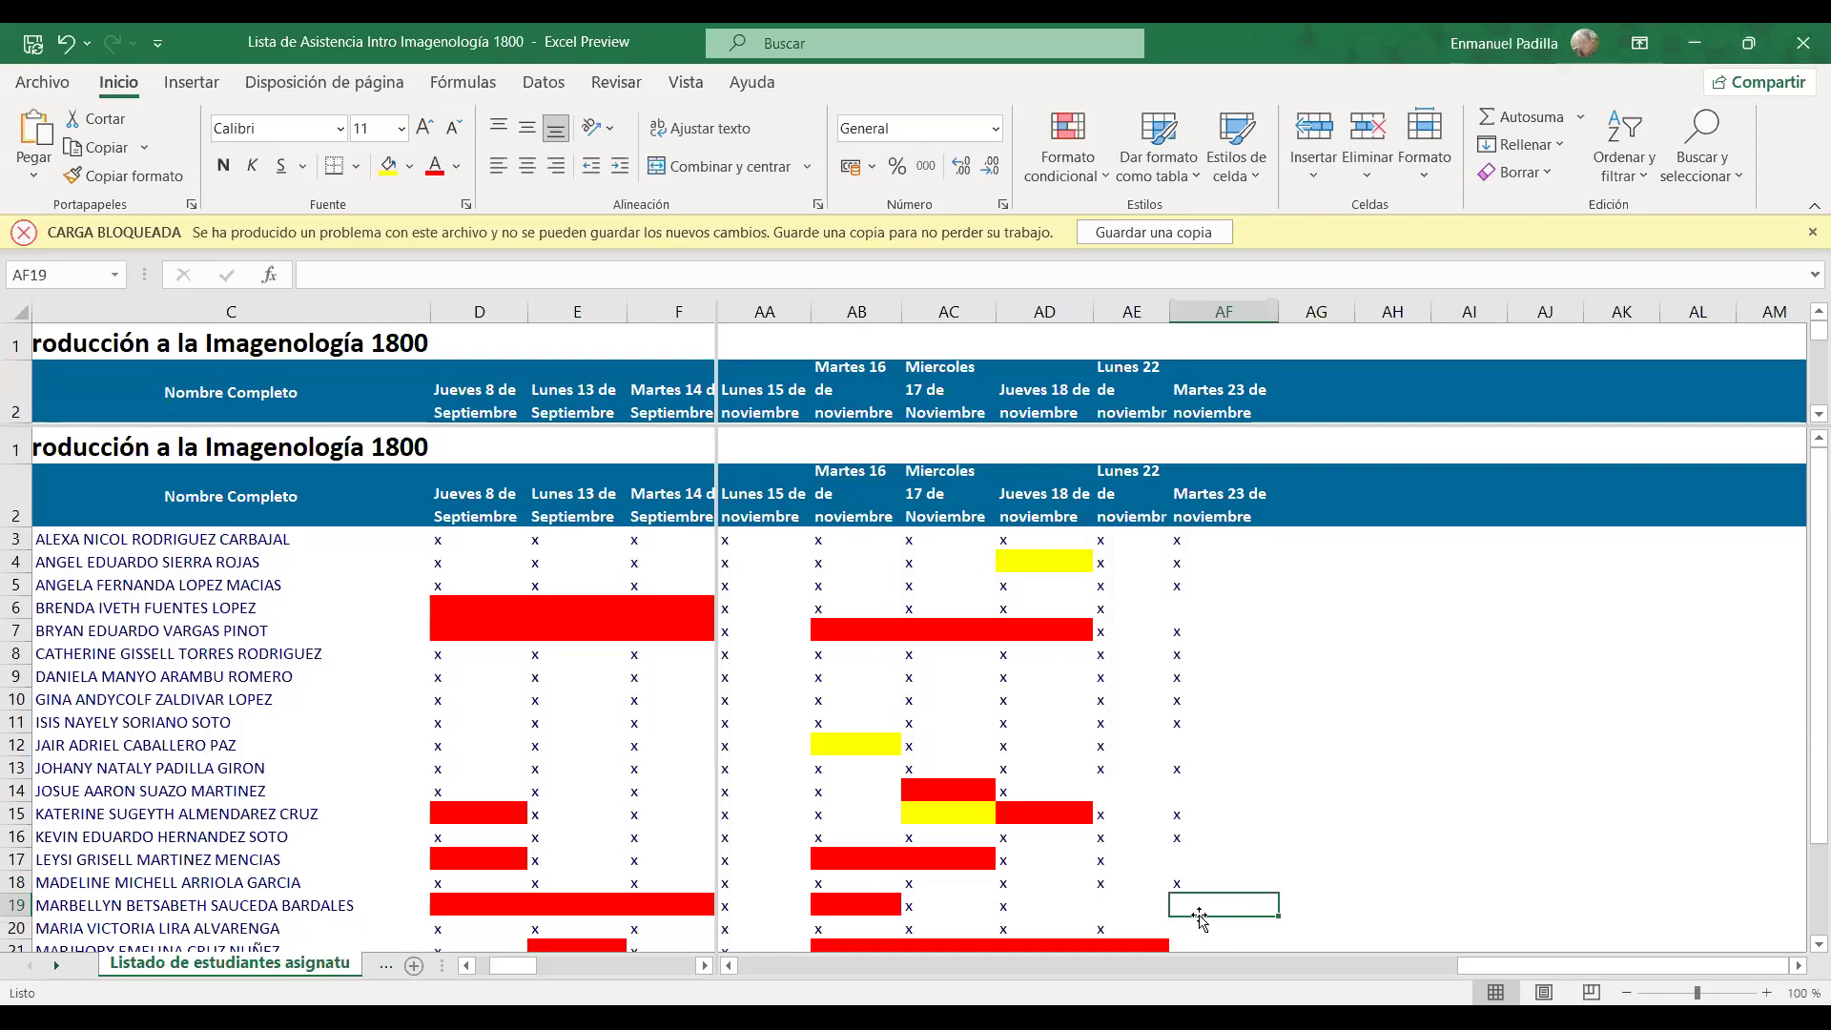
{"action": "left_click", "coordinate": [1197, 922]}
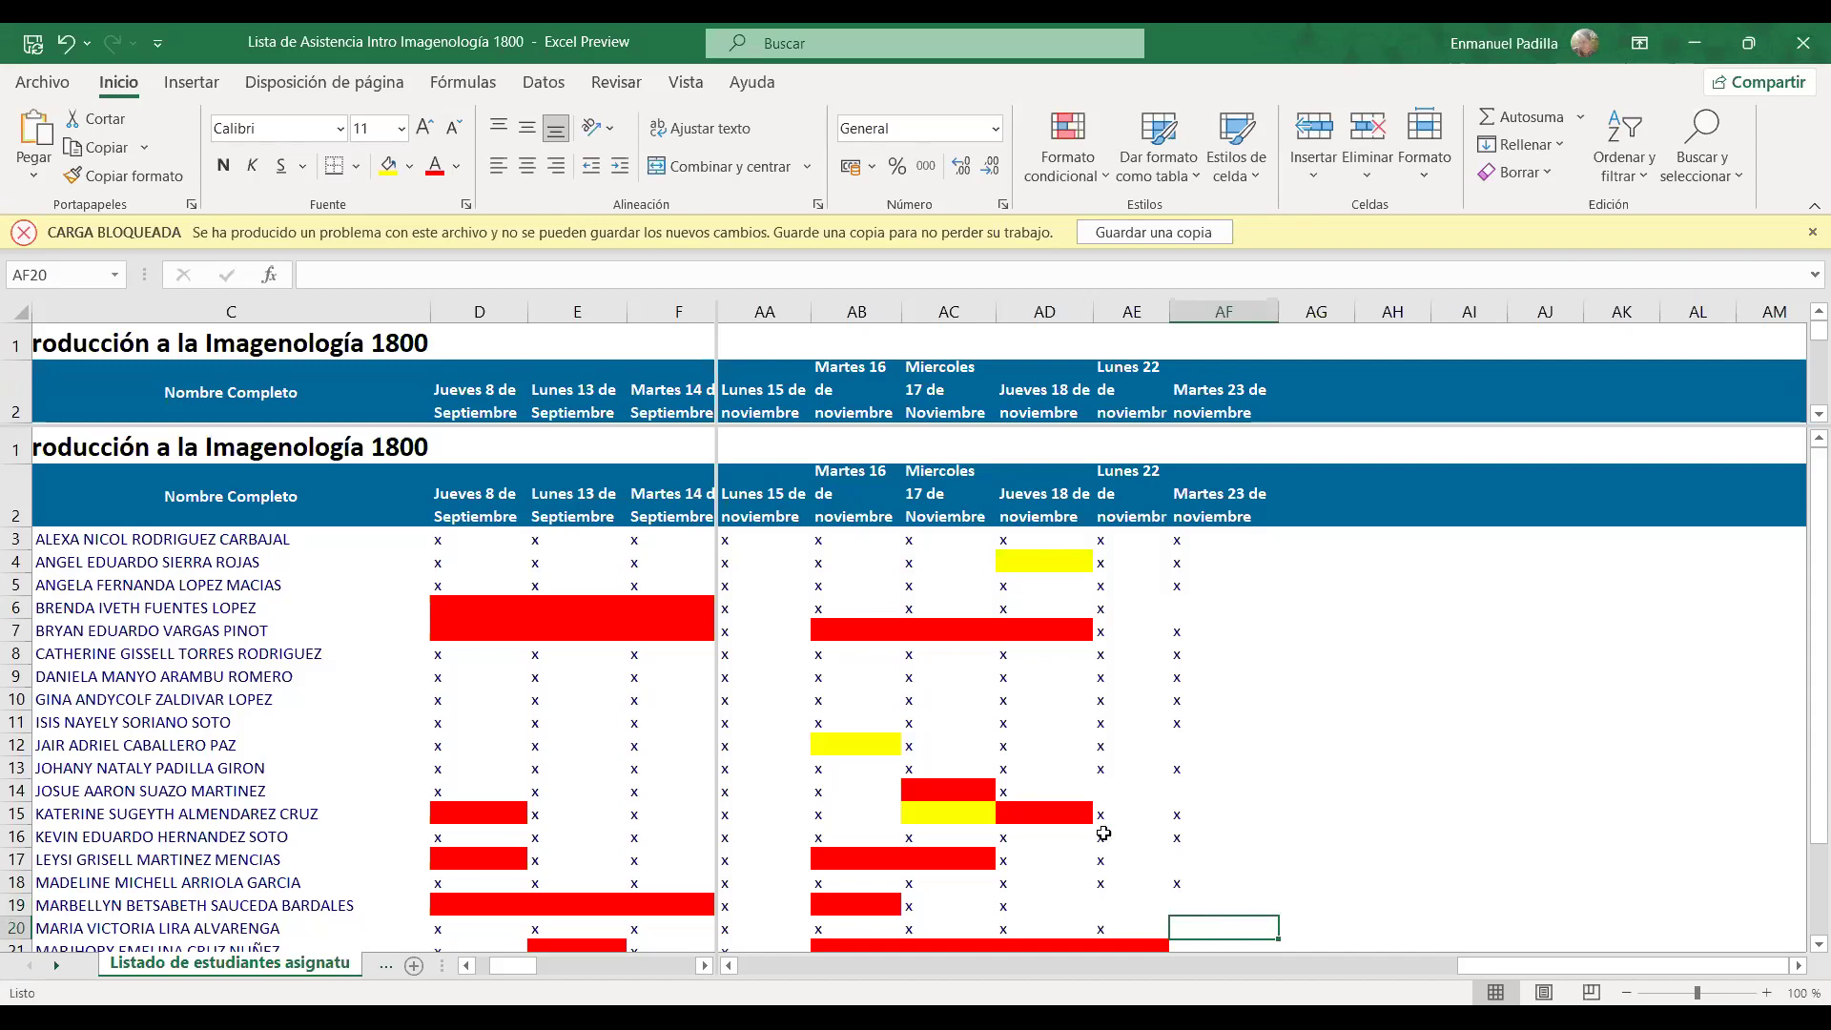
{"action": "type", "text": "x"}
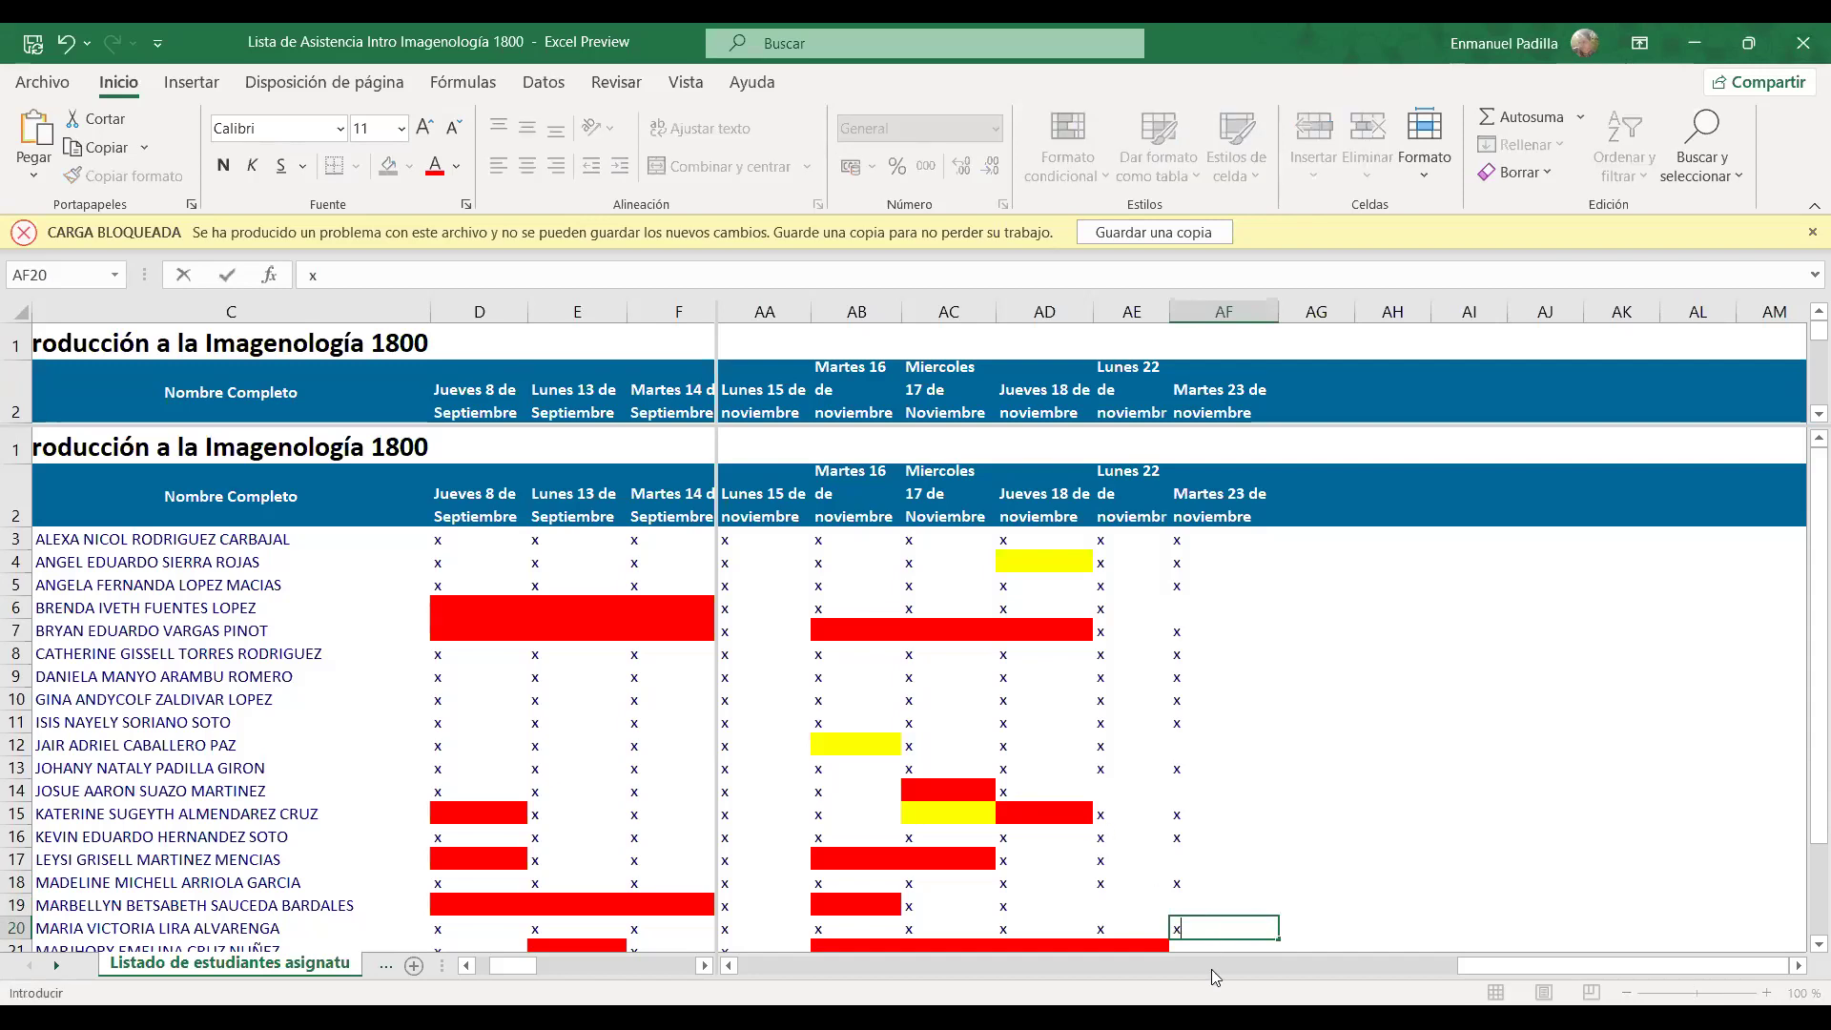
{"action": "scroll", "coordinate": [1180, 755], "scroll_direction": "down", "scroll_amount": 2}
Fill cell AF21 with red for the student in row 21
{"action": "left_click", "coordinate": [1180, 755]}
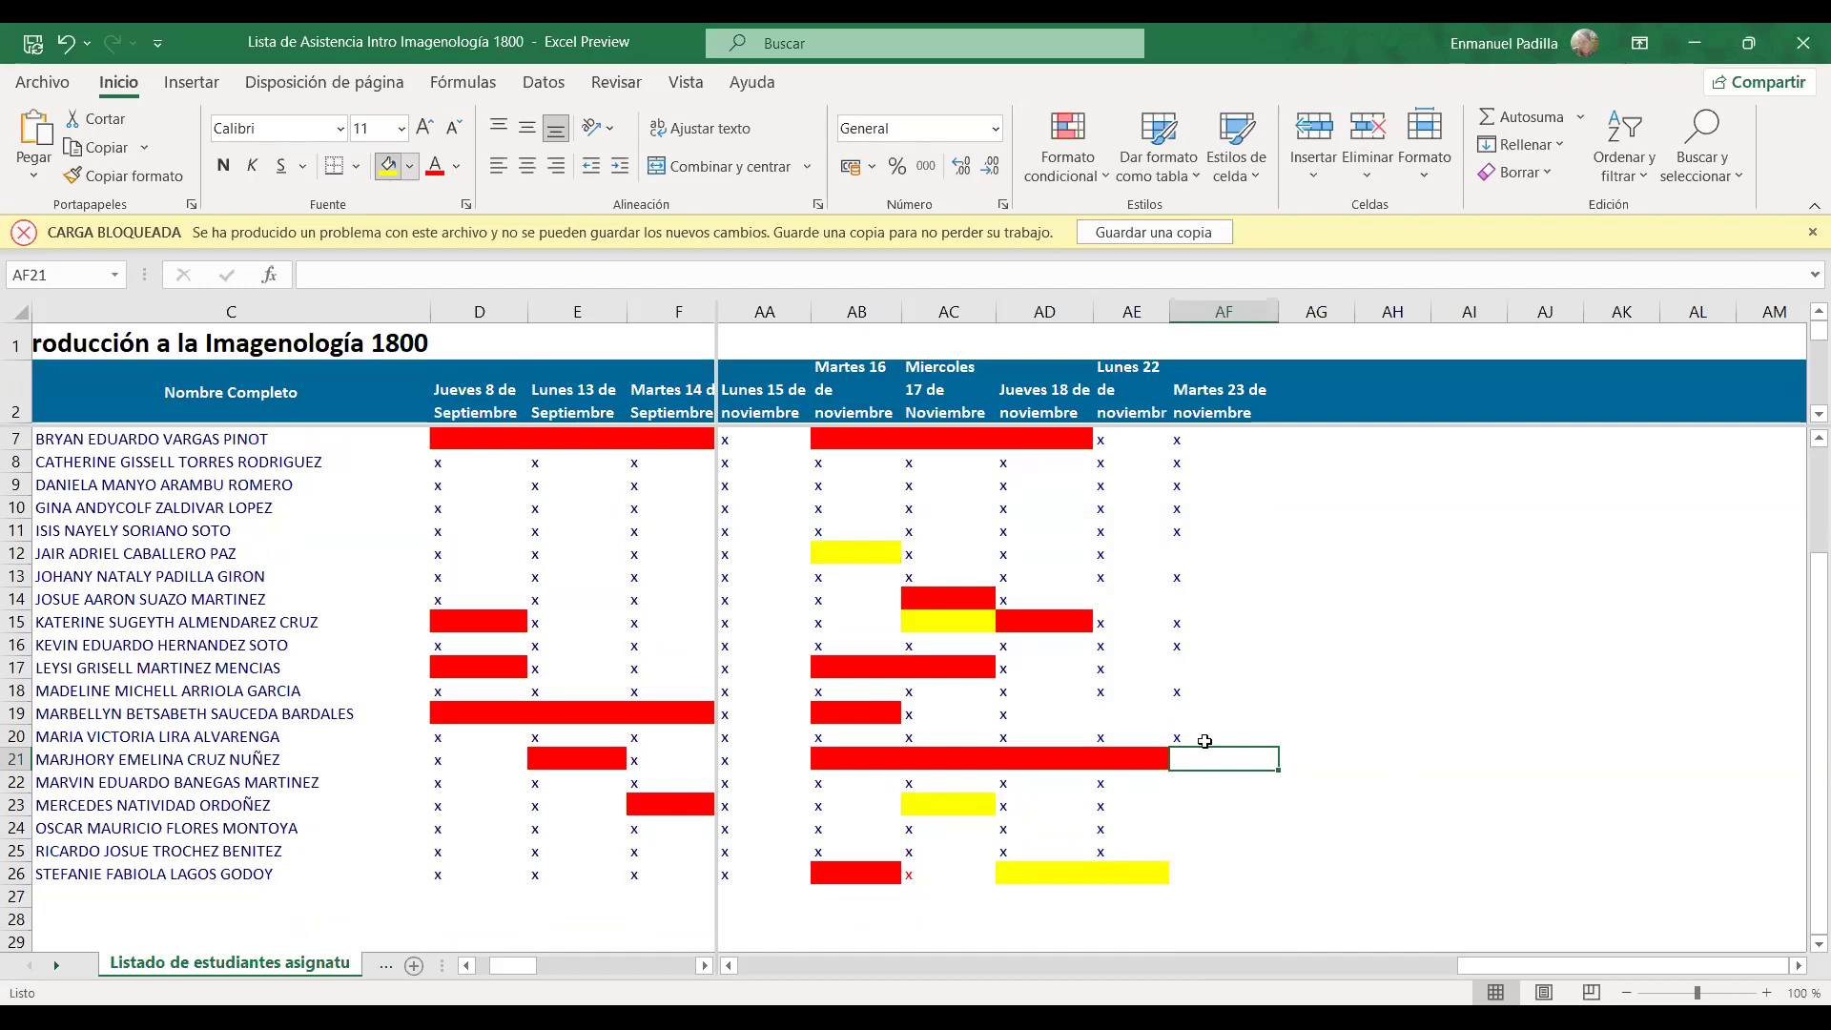
{"action": "key", "text": "F4"}
{"action": "key", "text": "Return"}
{"action": "key", "text": "Up"}
{"action": "key", "text": "shift+Left"}
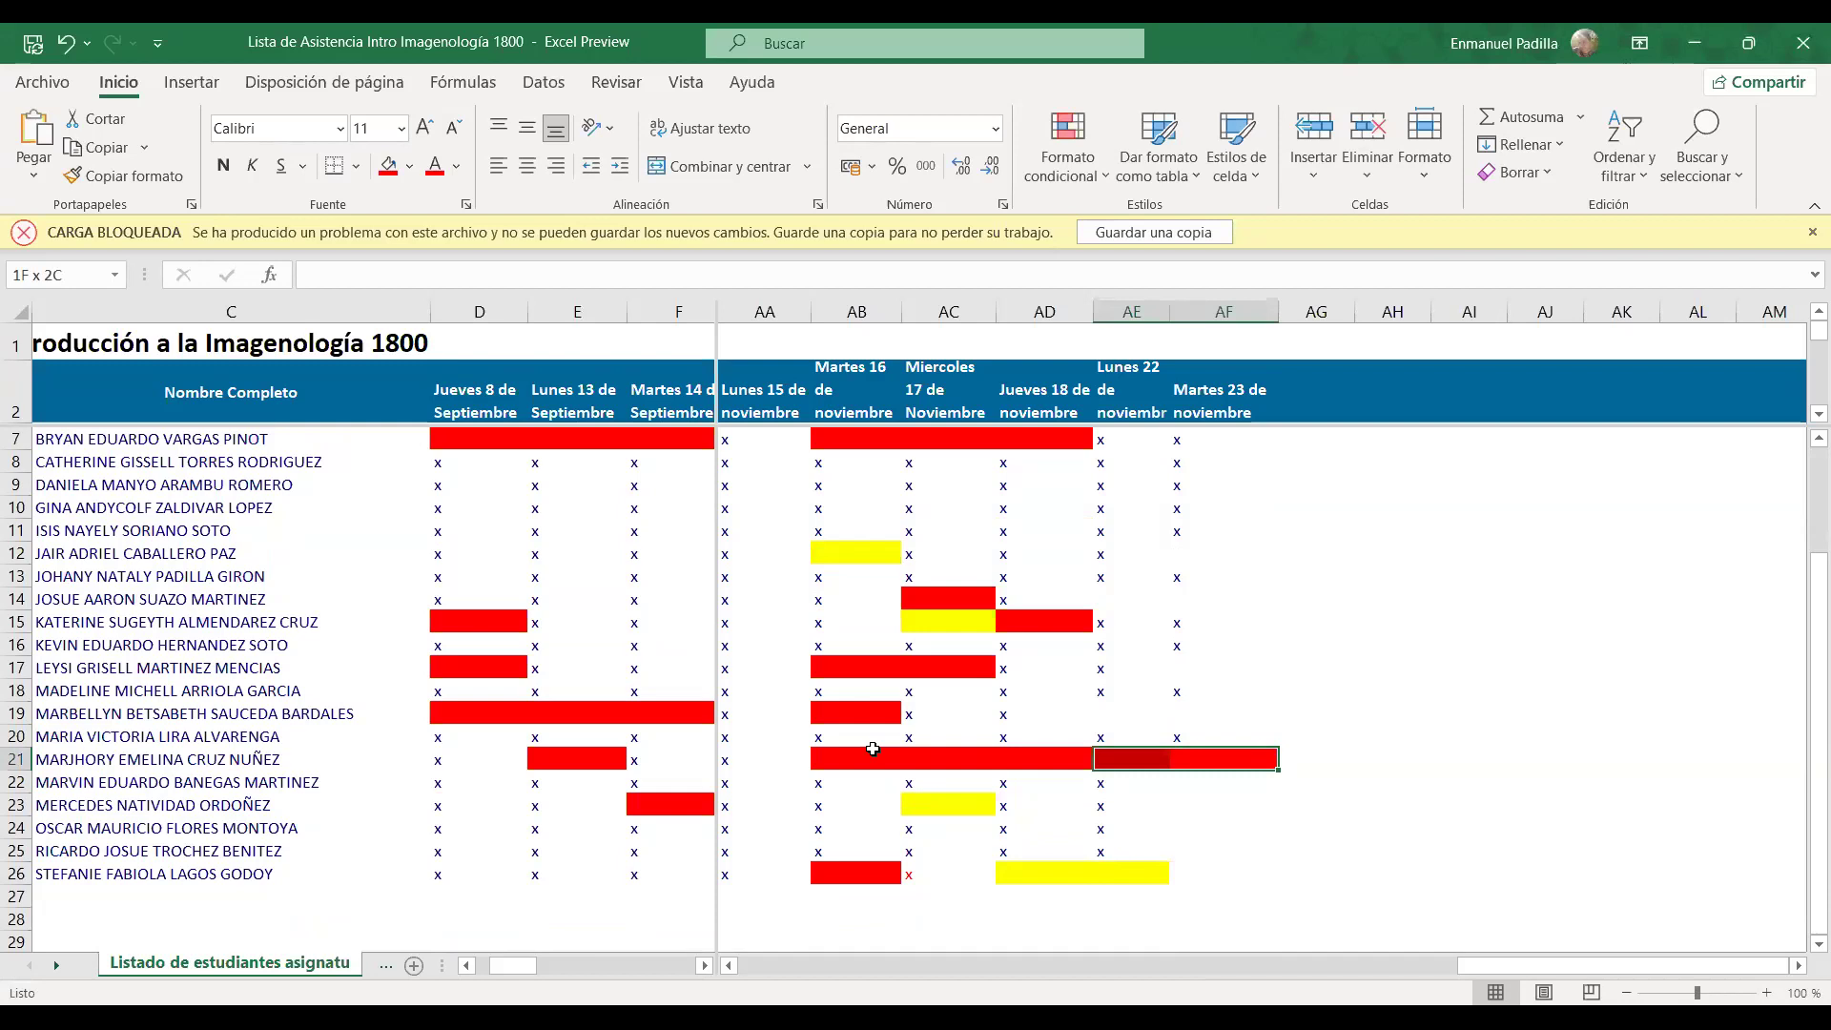
{"action": "key", "text": "shift+Left"}
{"action": "key", "text": "shift+Left"}
{"action": "key", "text": "shift+Left"}
{"action": "left_click", "coordinate": [1205, 754]}
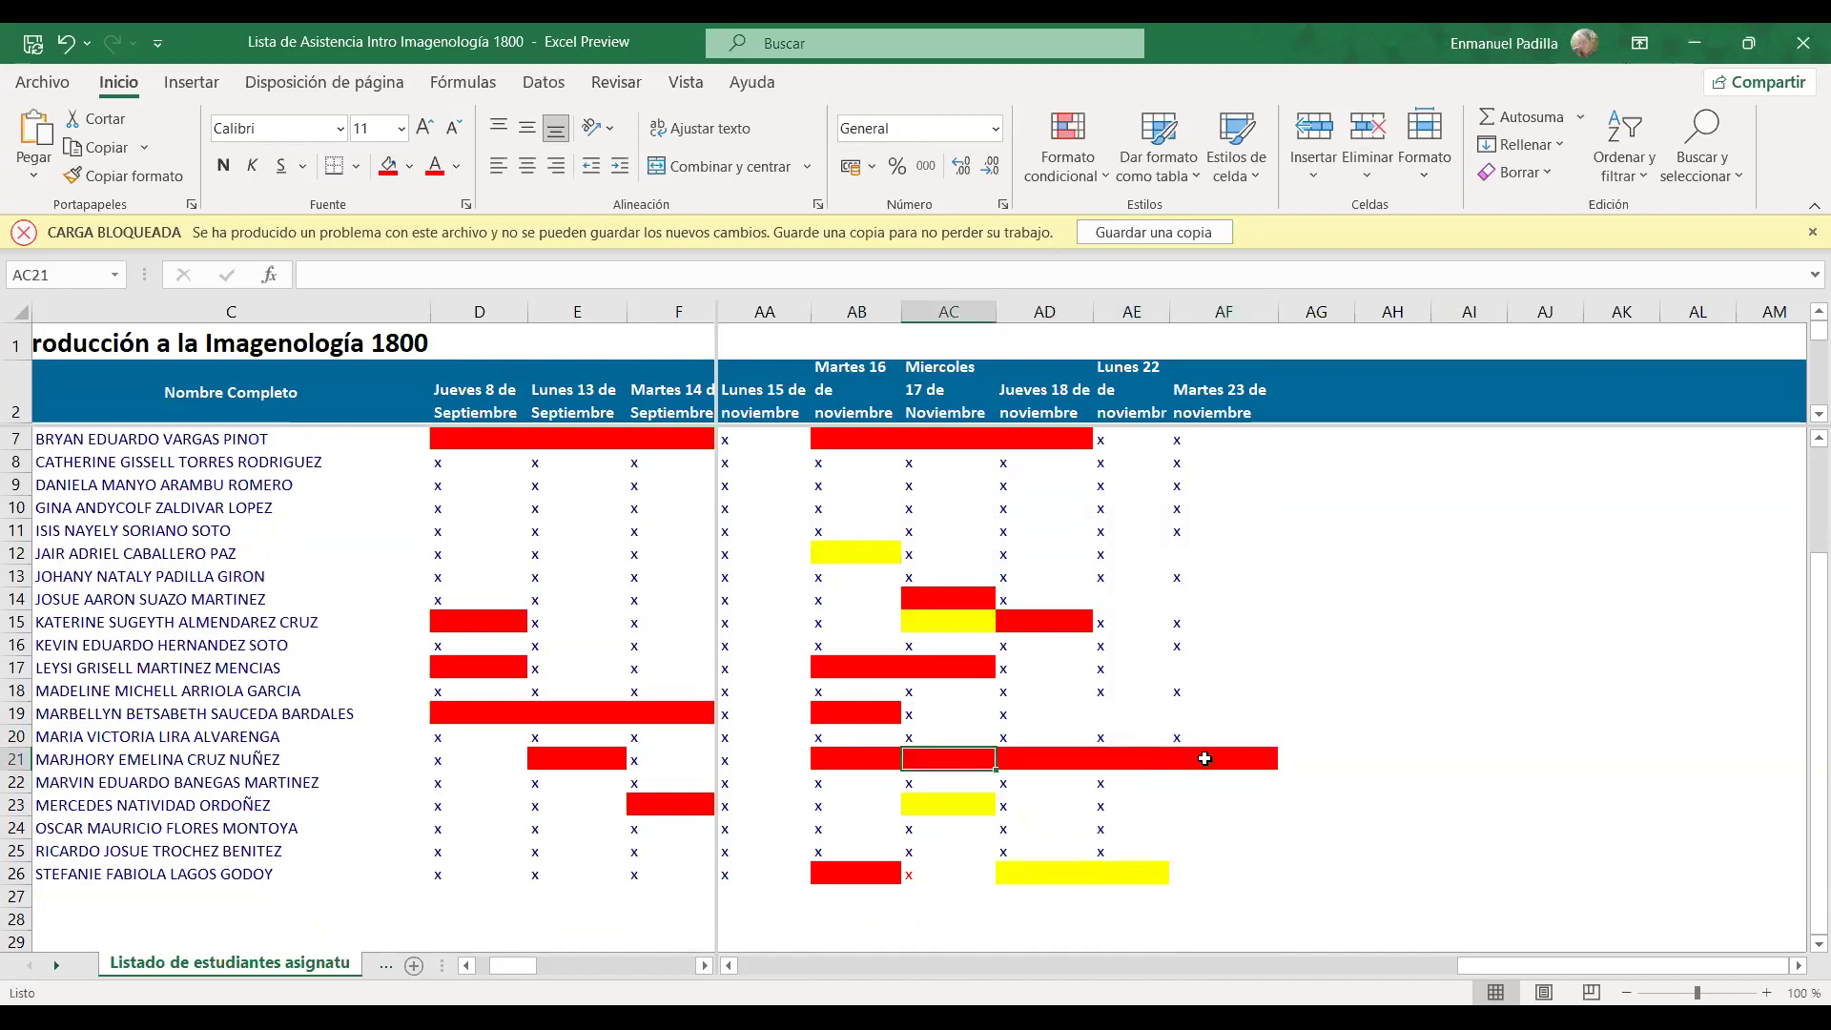
{"action": "key", "text": "Return"}
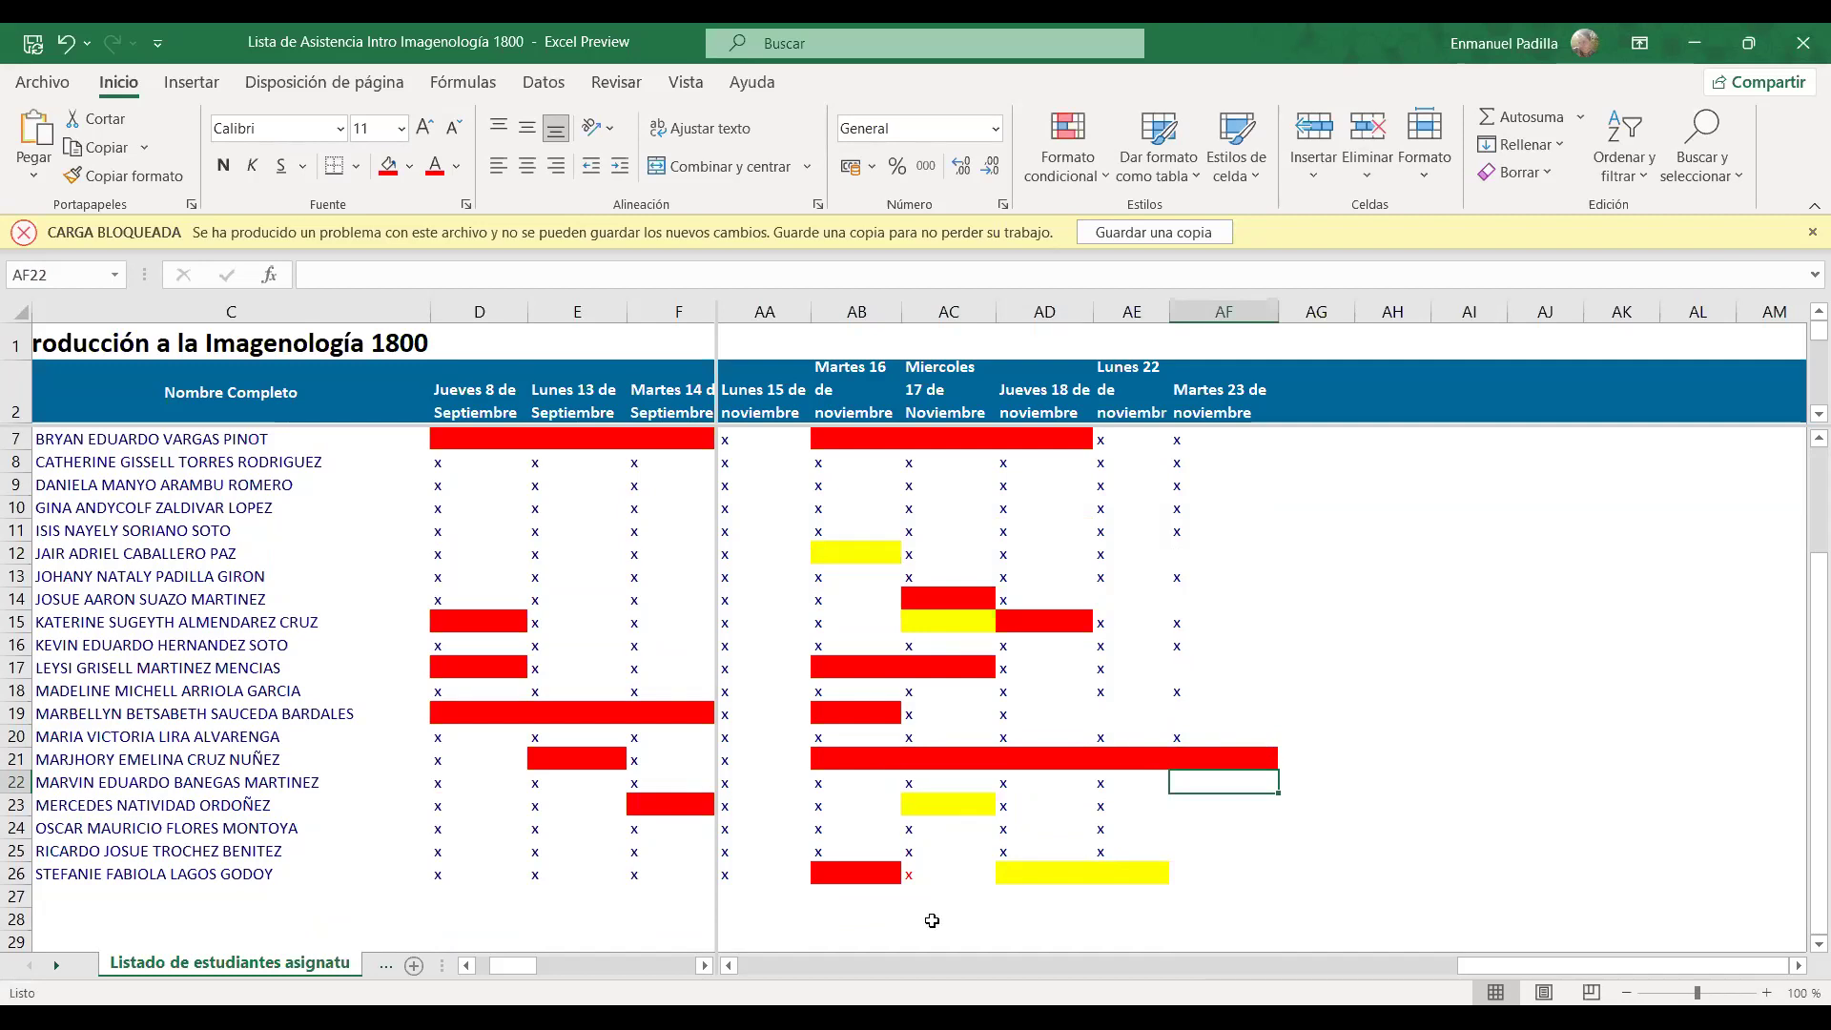
{"action": "left_click", "coordinate": [1211, 760]}
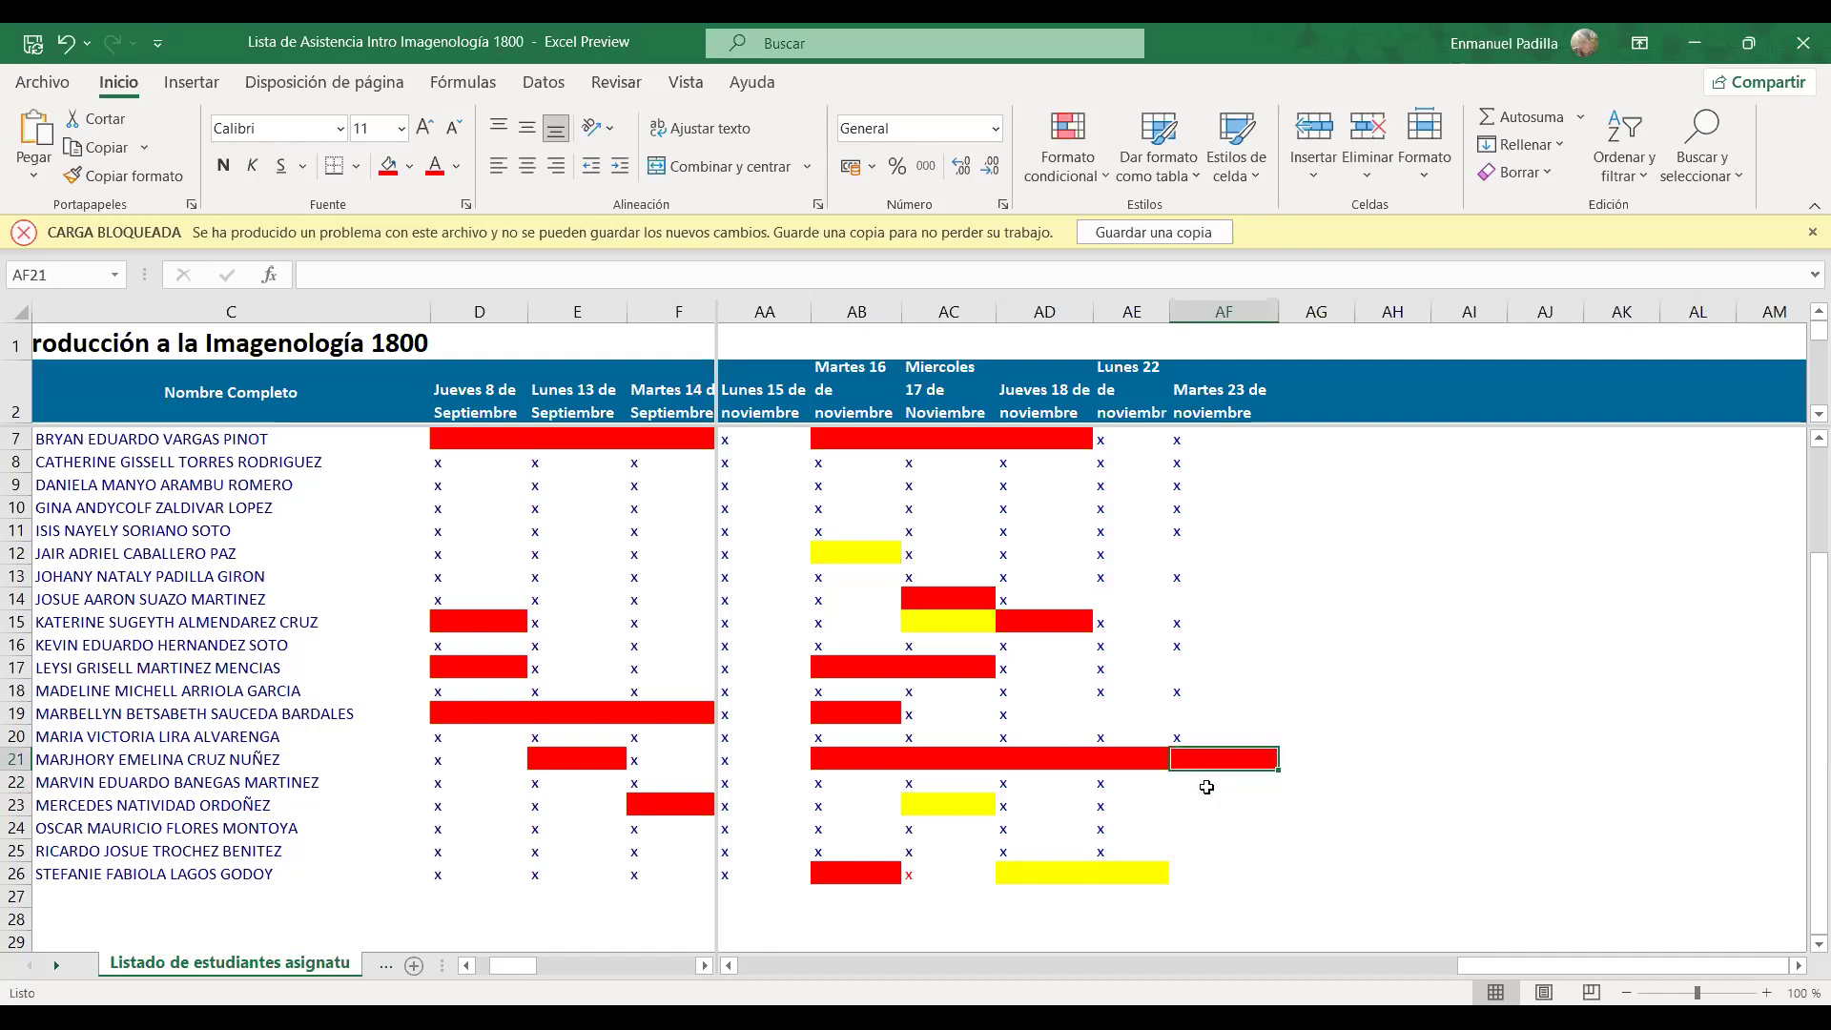
Mark attendance with "x" in cells AF22 through AF25
{"action": "left_click", "coordinate": [1206, 786]}
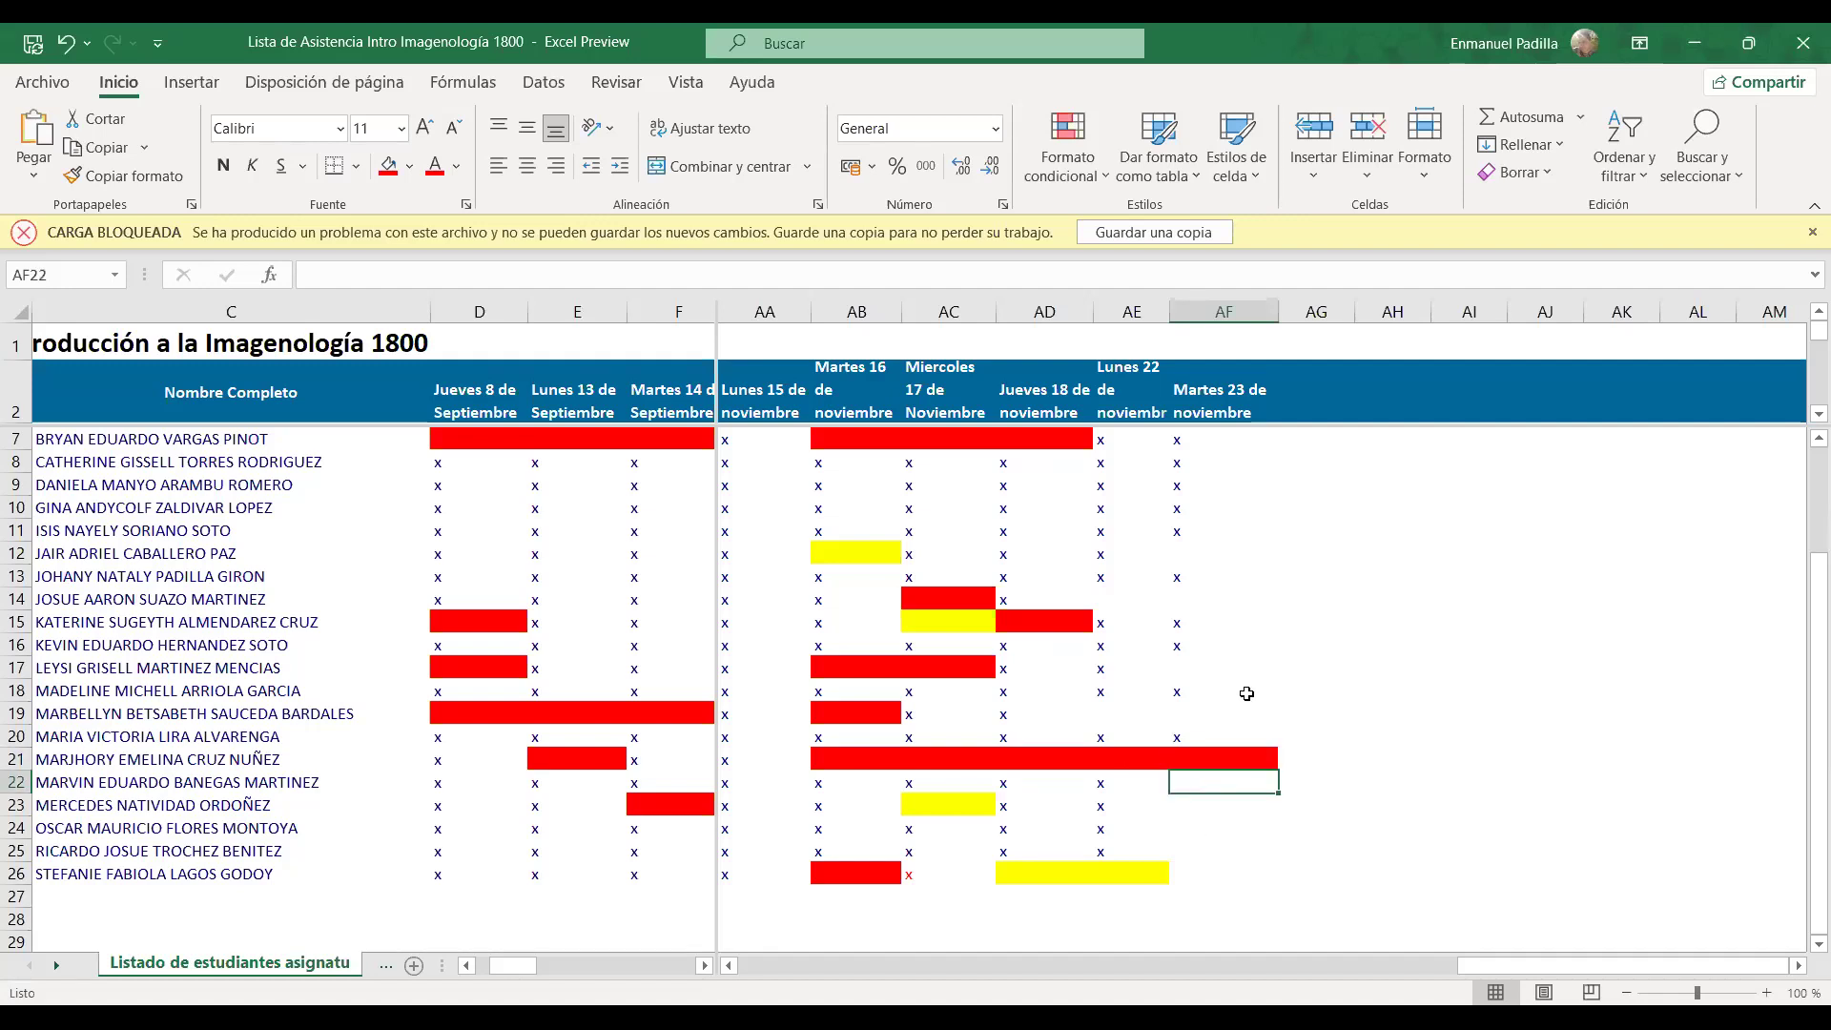
{"action": "key", "text": "Return"}
{"action": "left_click", "coordinate": [1202, 782]}
{"action": "type", "text": "x"}
{"action": "key", "text": "Return"}
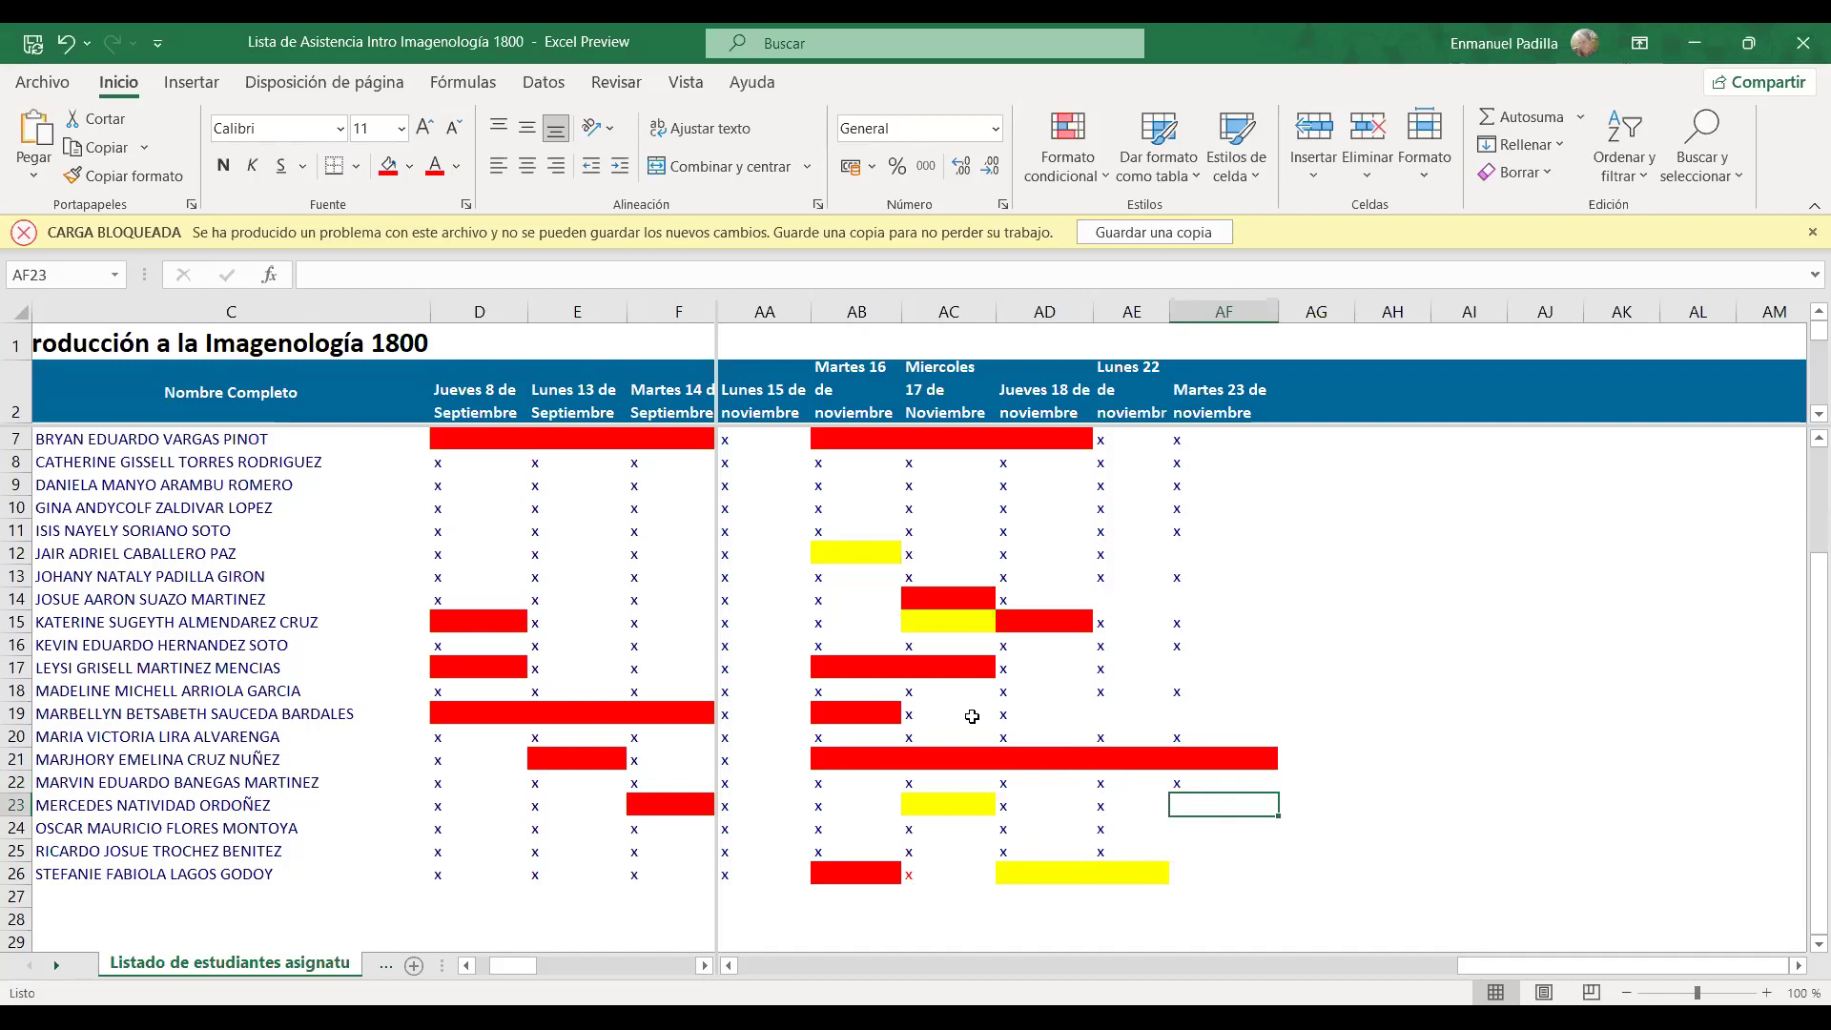
{"action": "type", "text": "x"}
{"action": "key", "text": "Return"}
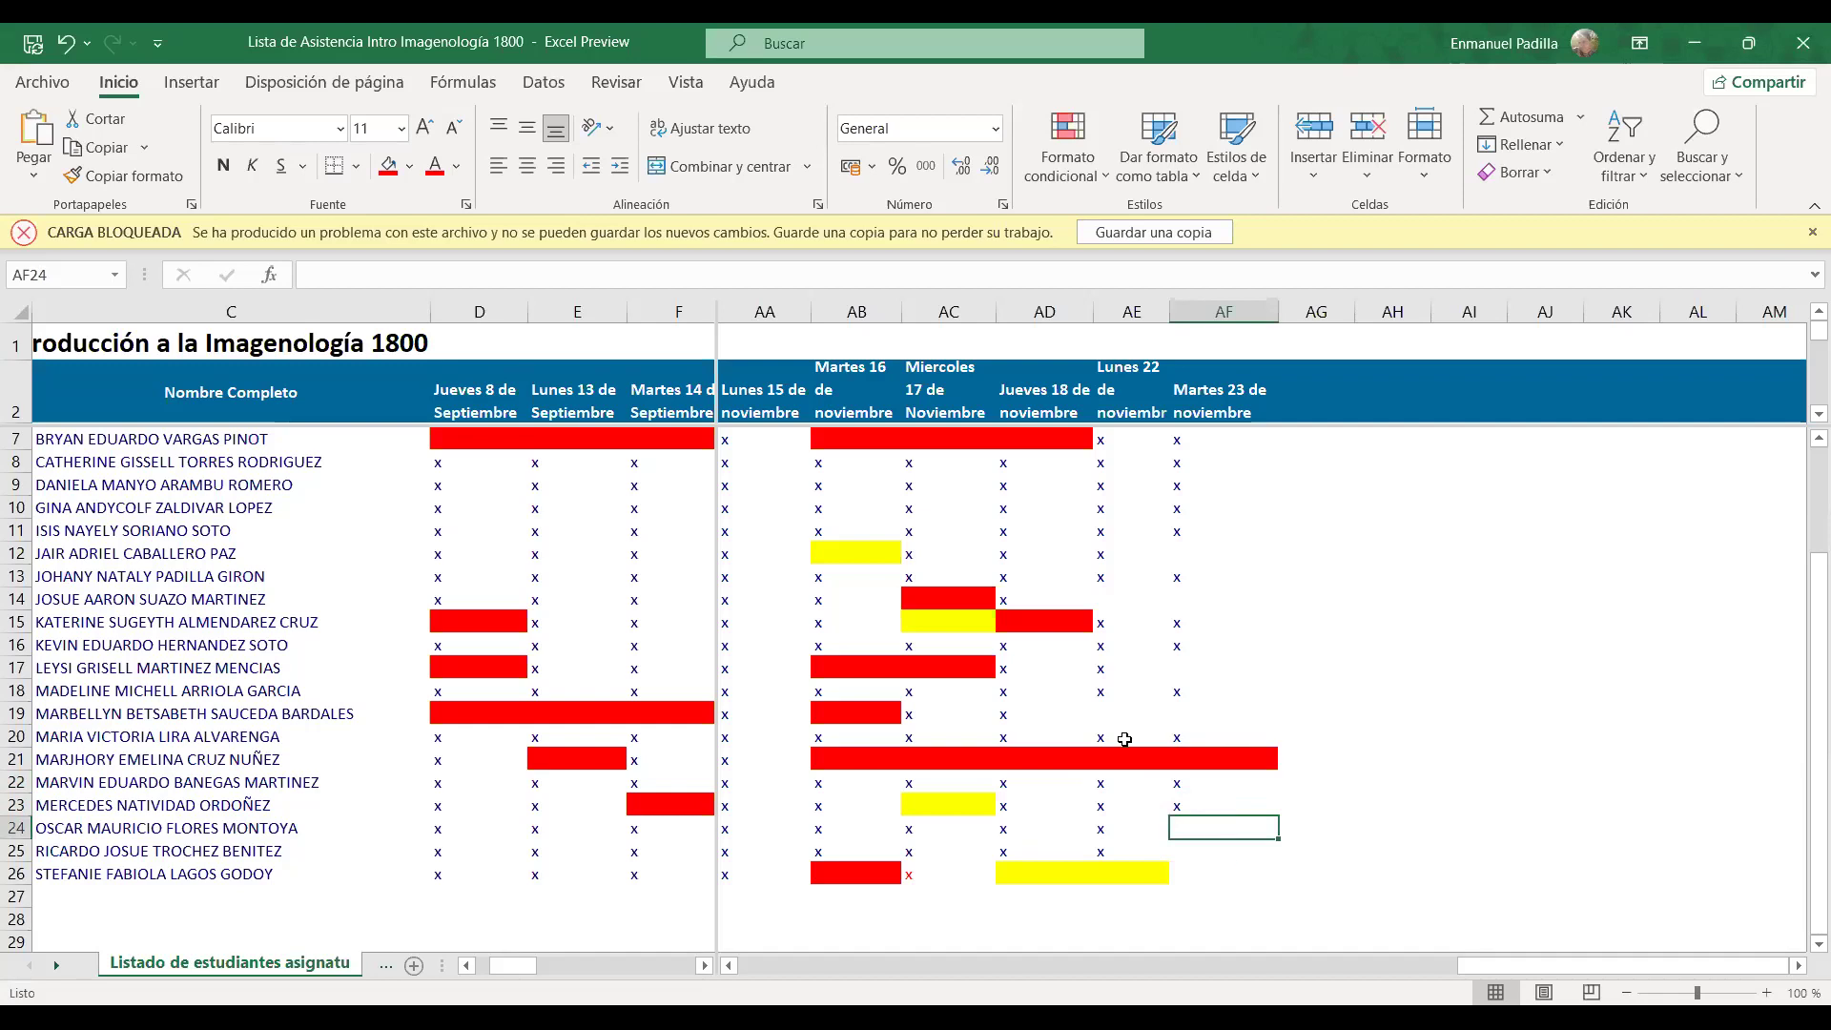
{"action": "type", "text": "x"}
{"action": "key", "text": "Return"}
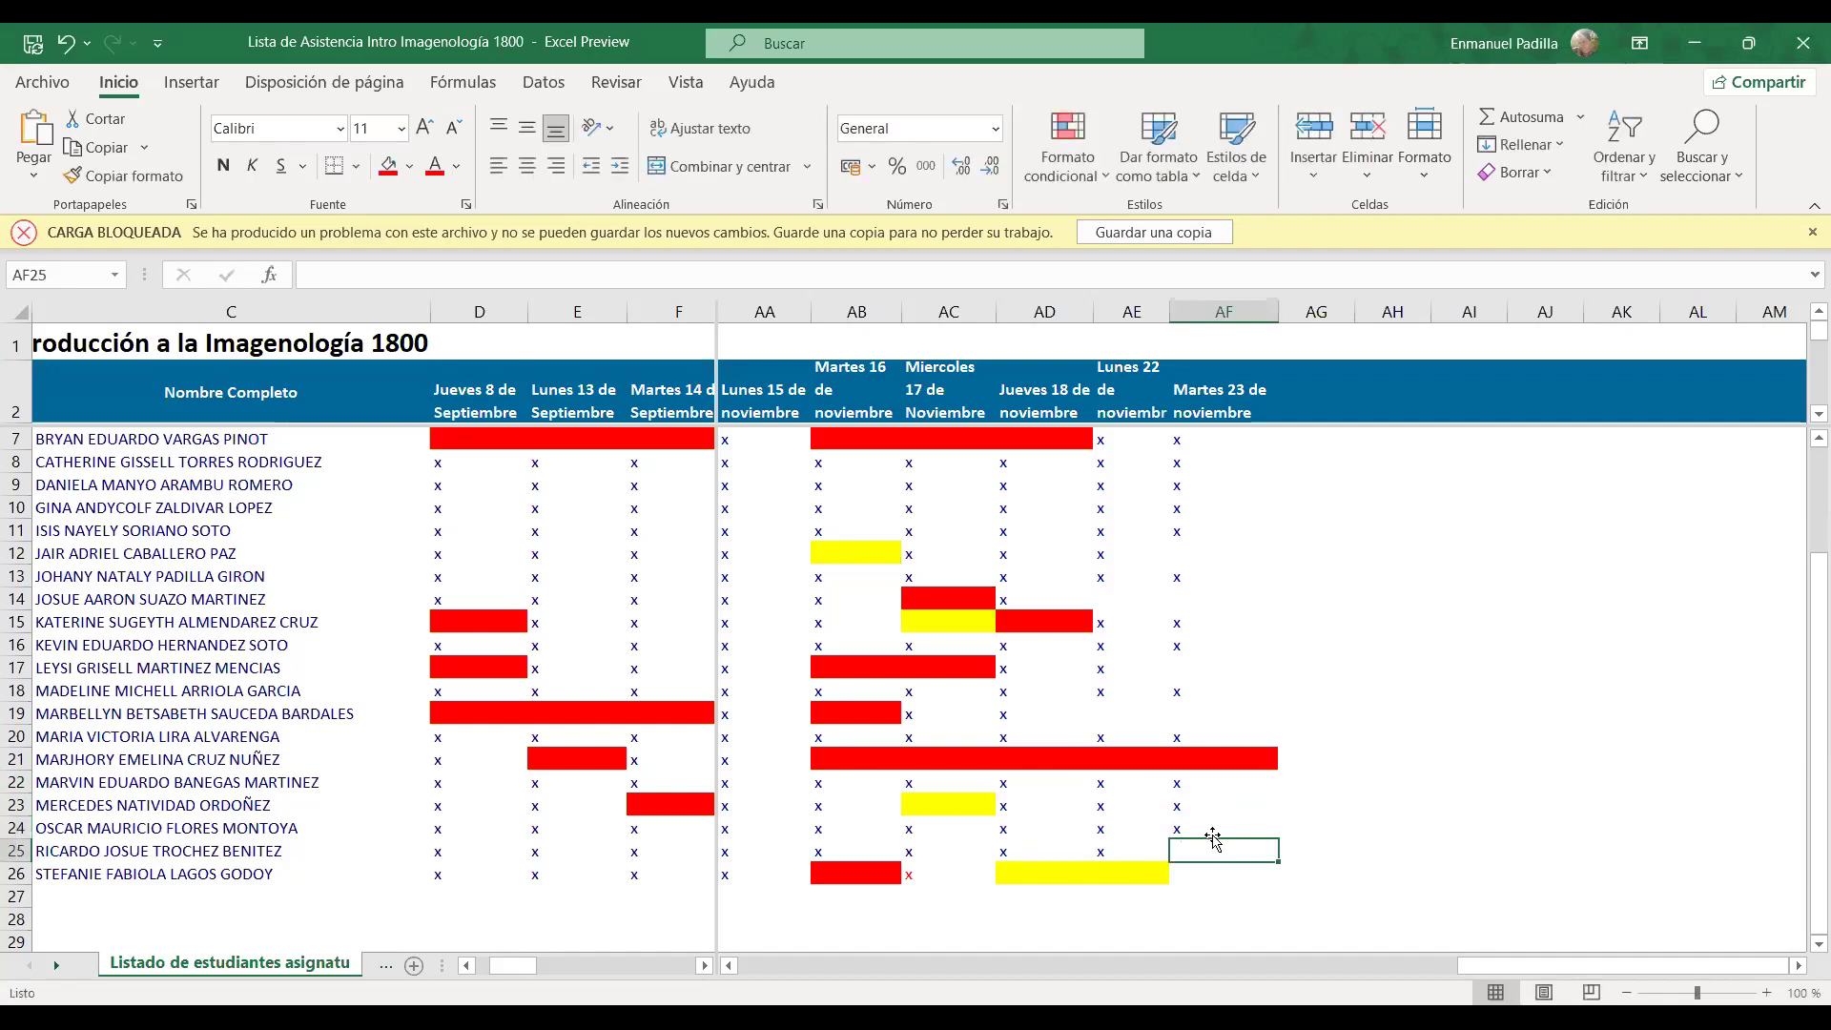
{"action": "type", "text": "x"}
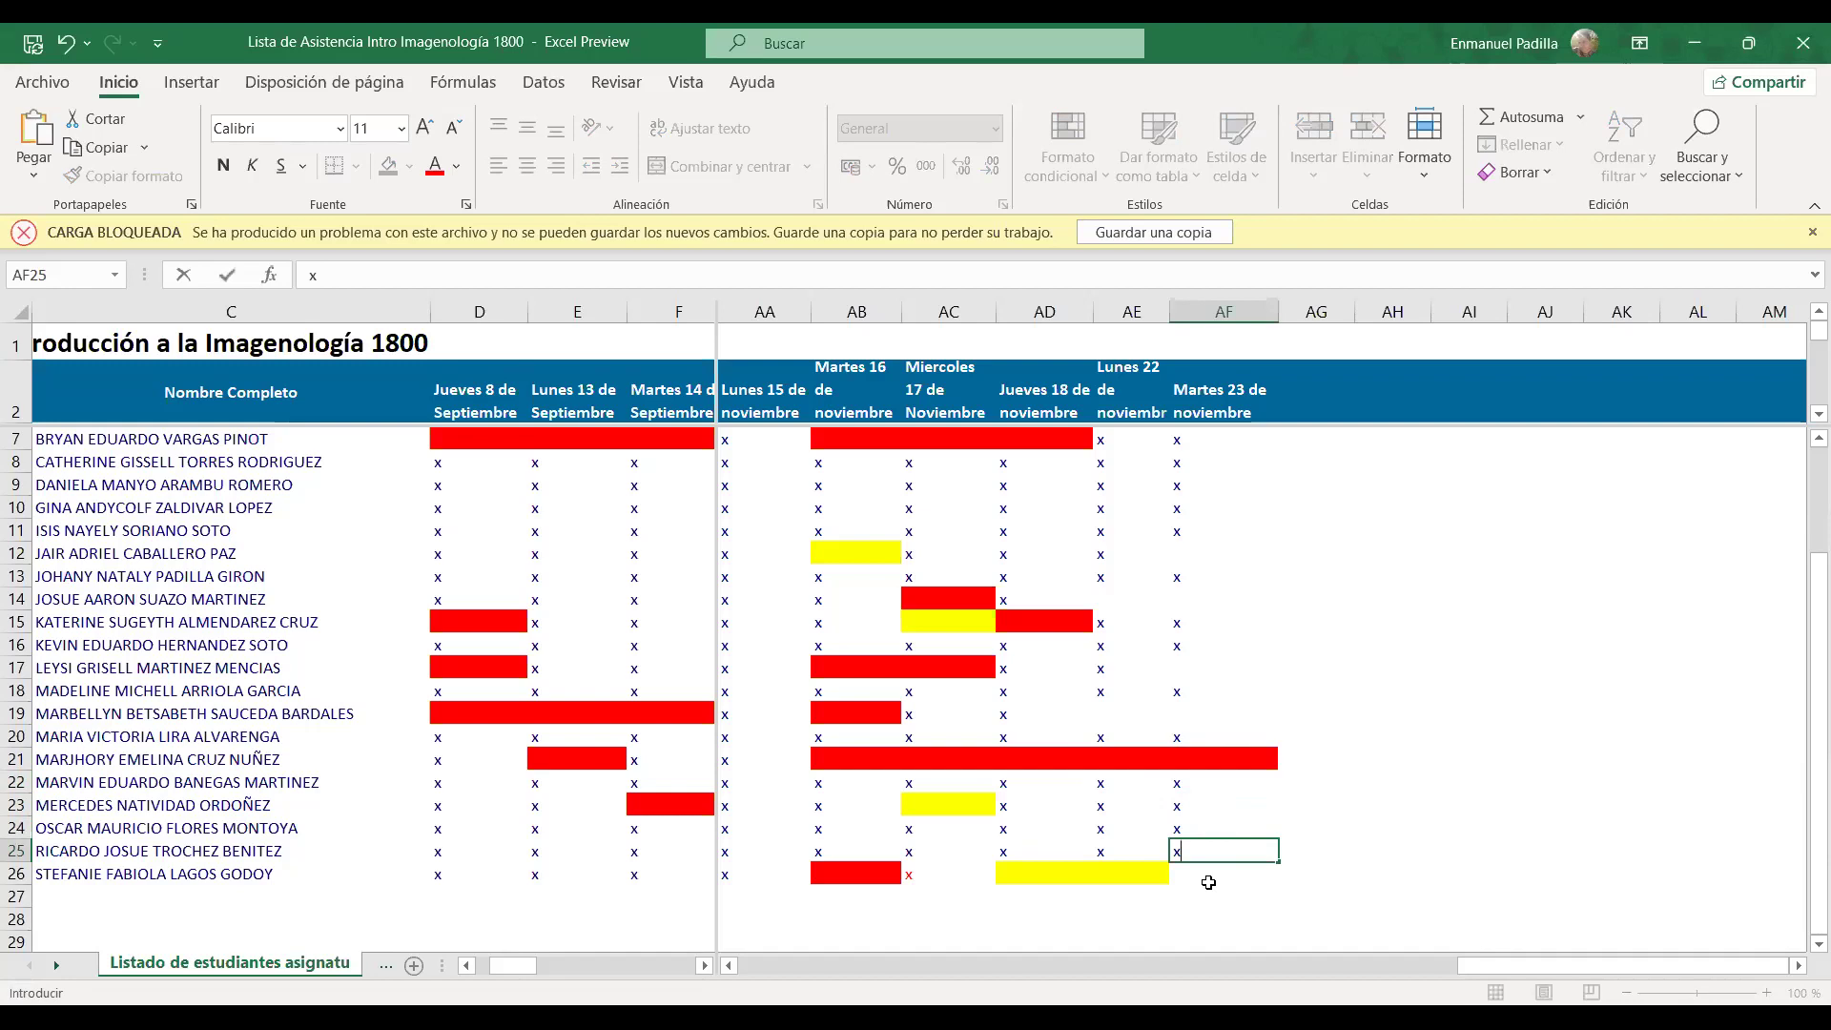
{"action": "key", "text": "Return"}
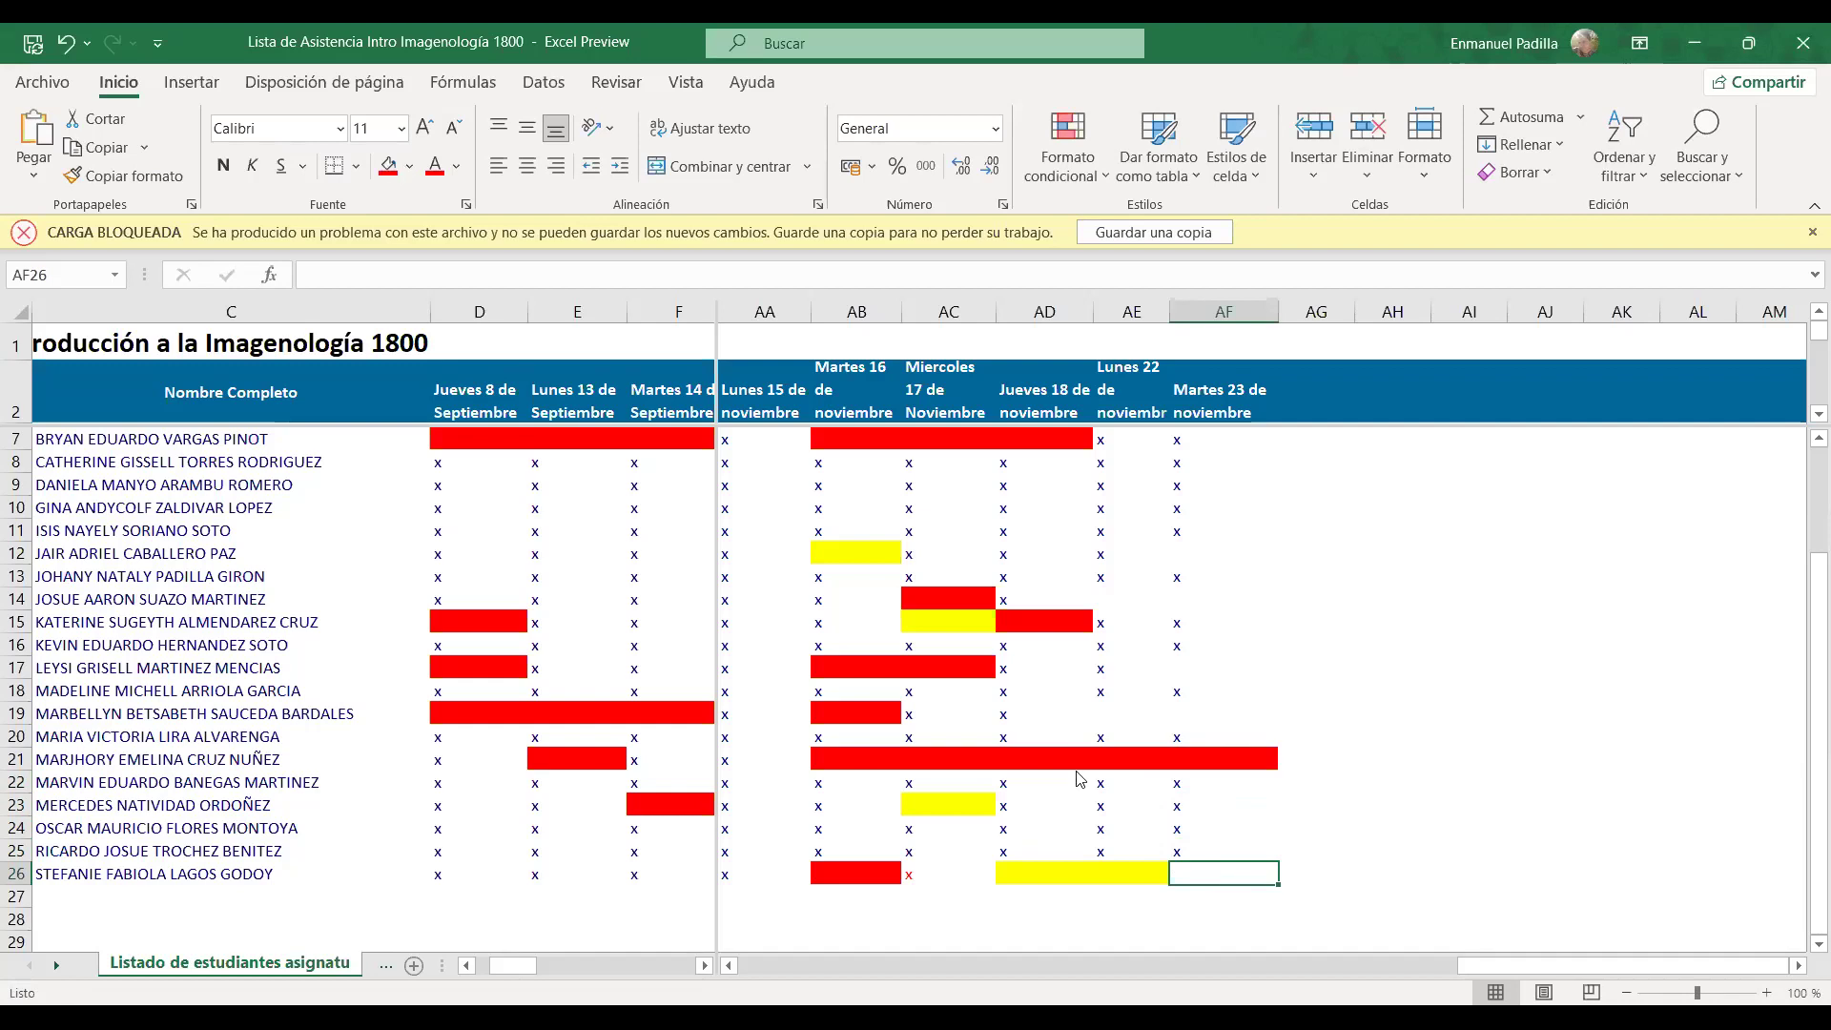
Fill cell AF26 with red, and review the cells left blank in the column: AF19, AF17, AF14, AF12 and AF6
{"action": "key", "text": "F4"}
{"action": "left_click", "coordinate": [1197, 706]}
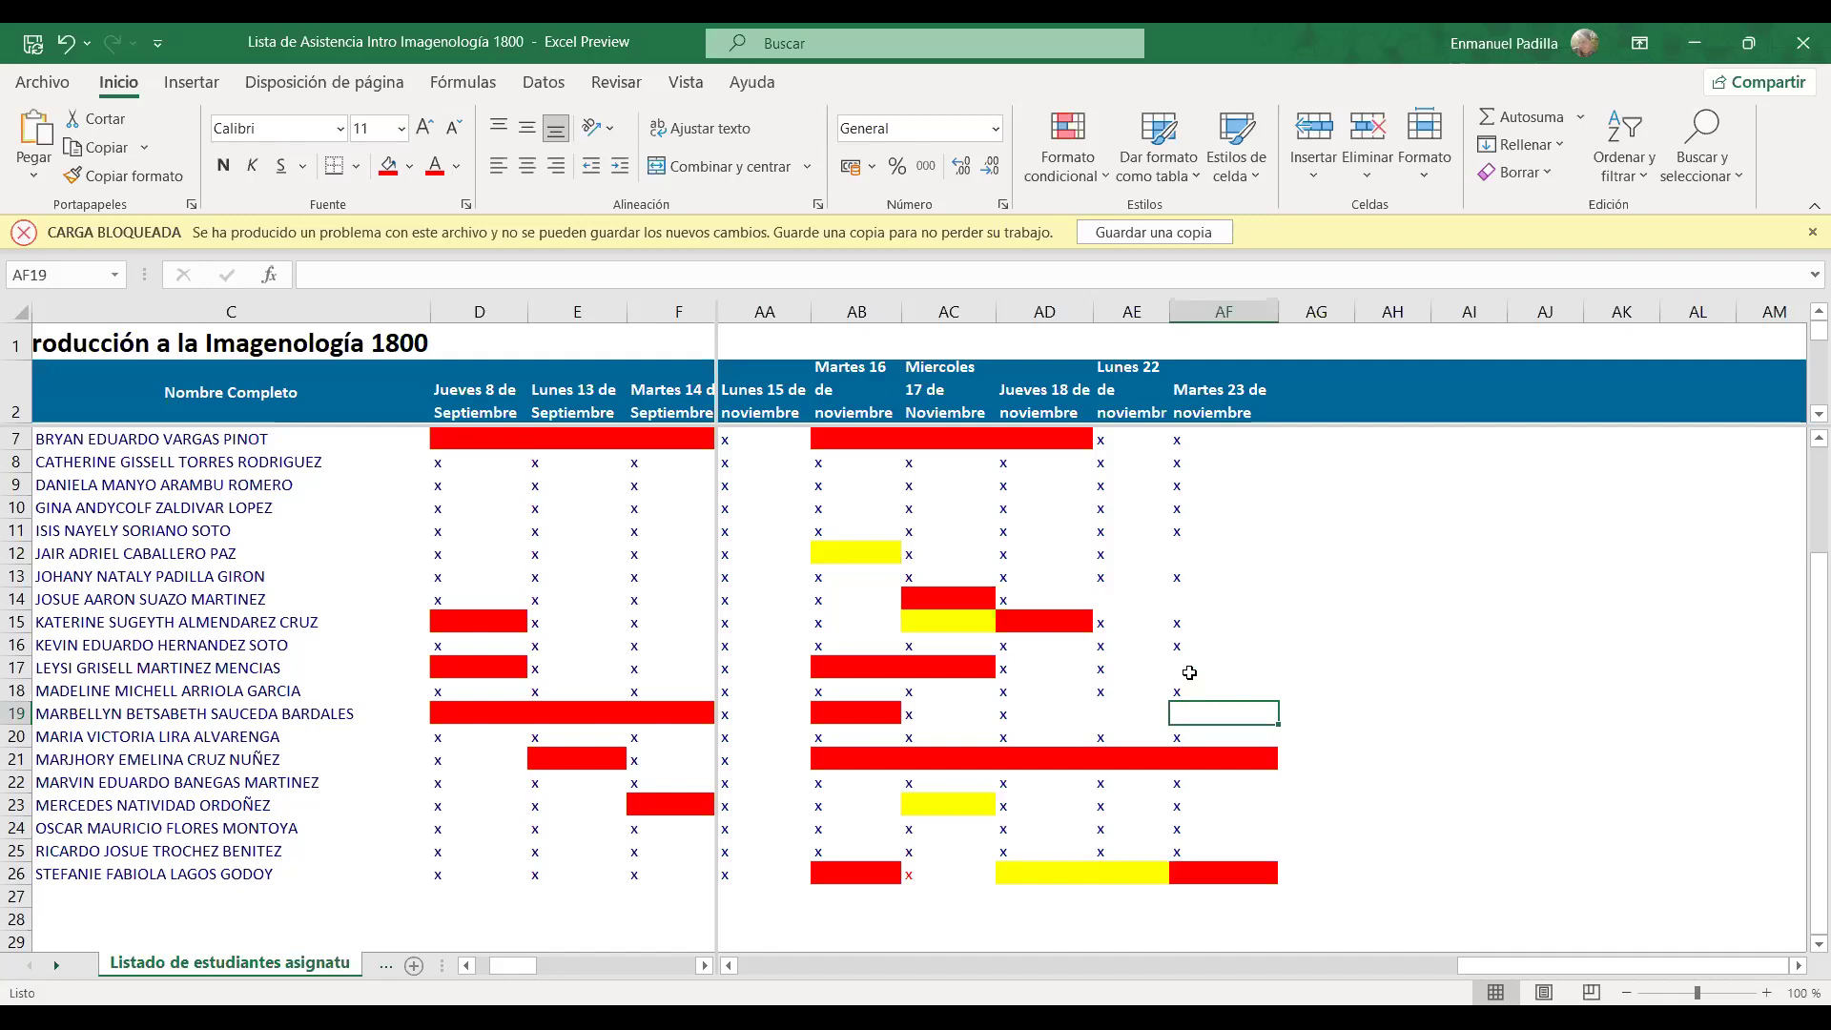
{"action": "left_click", "coordinate": [1189, 672]}
{"action": "left_click", "coordinate": [1188, 596]}
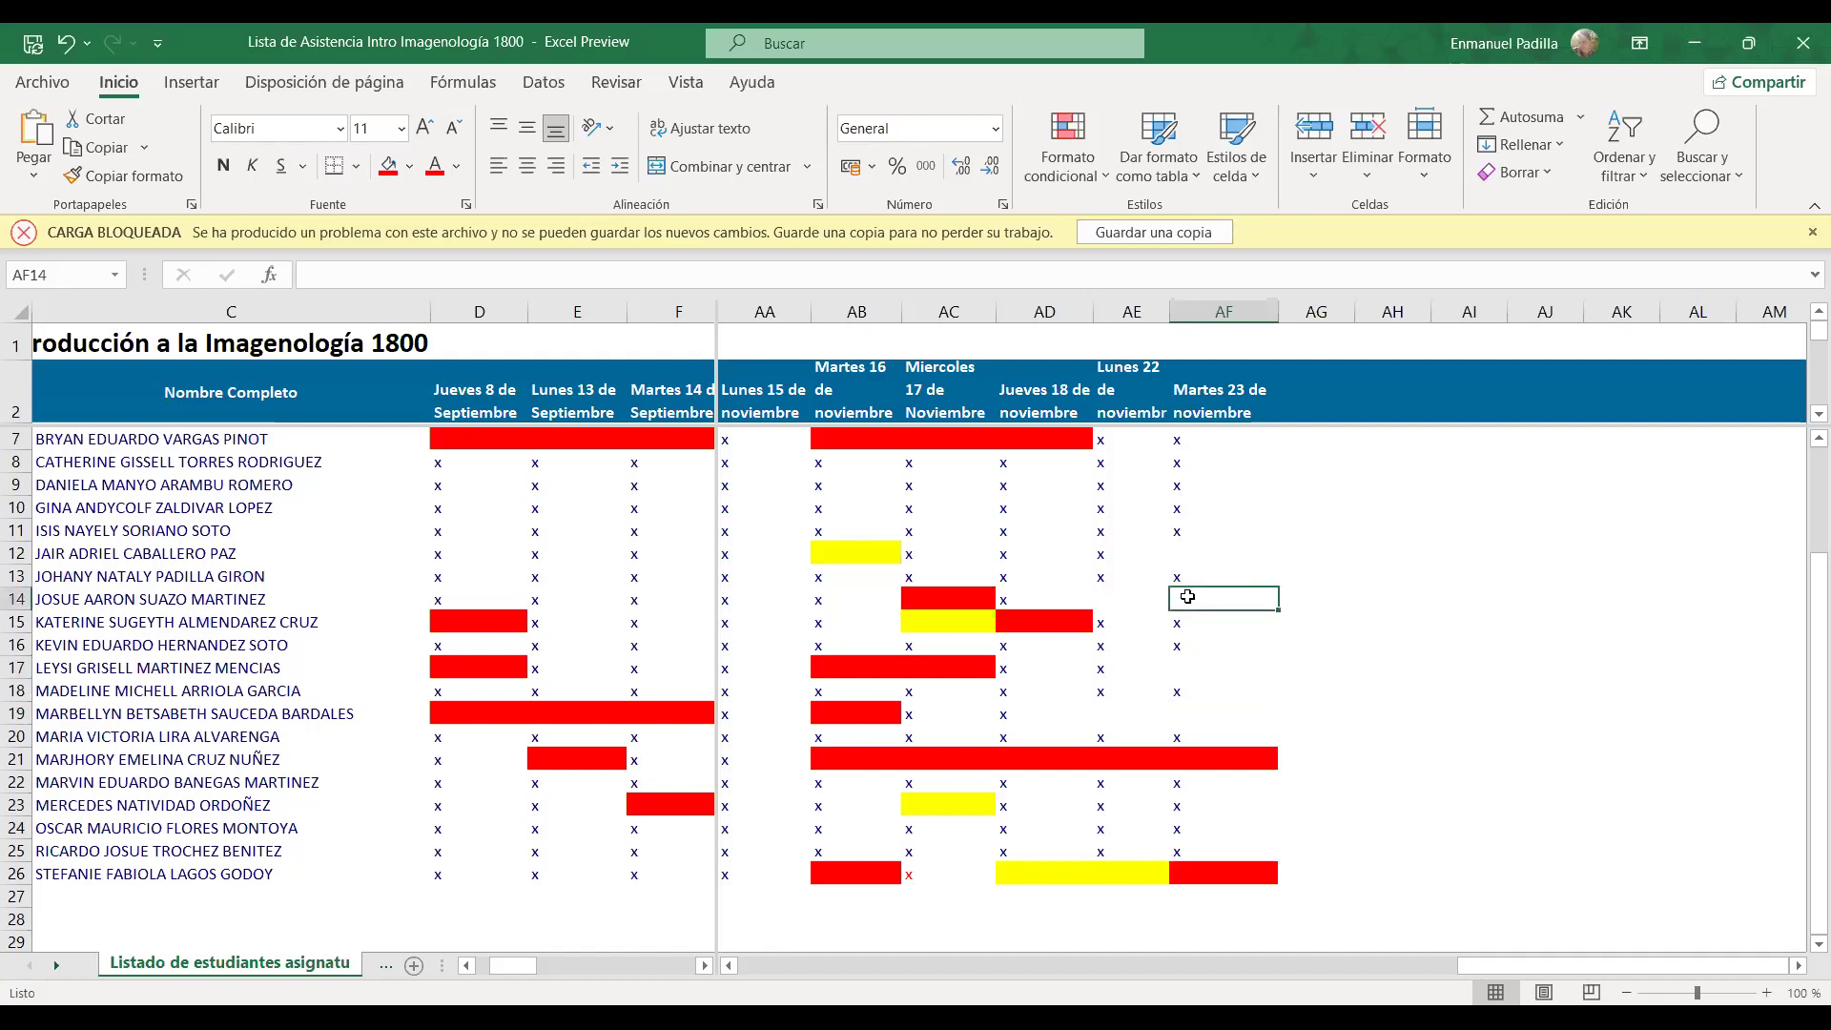
{"action": "left_click", "coordinate": [1184, 560]}
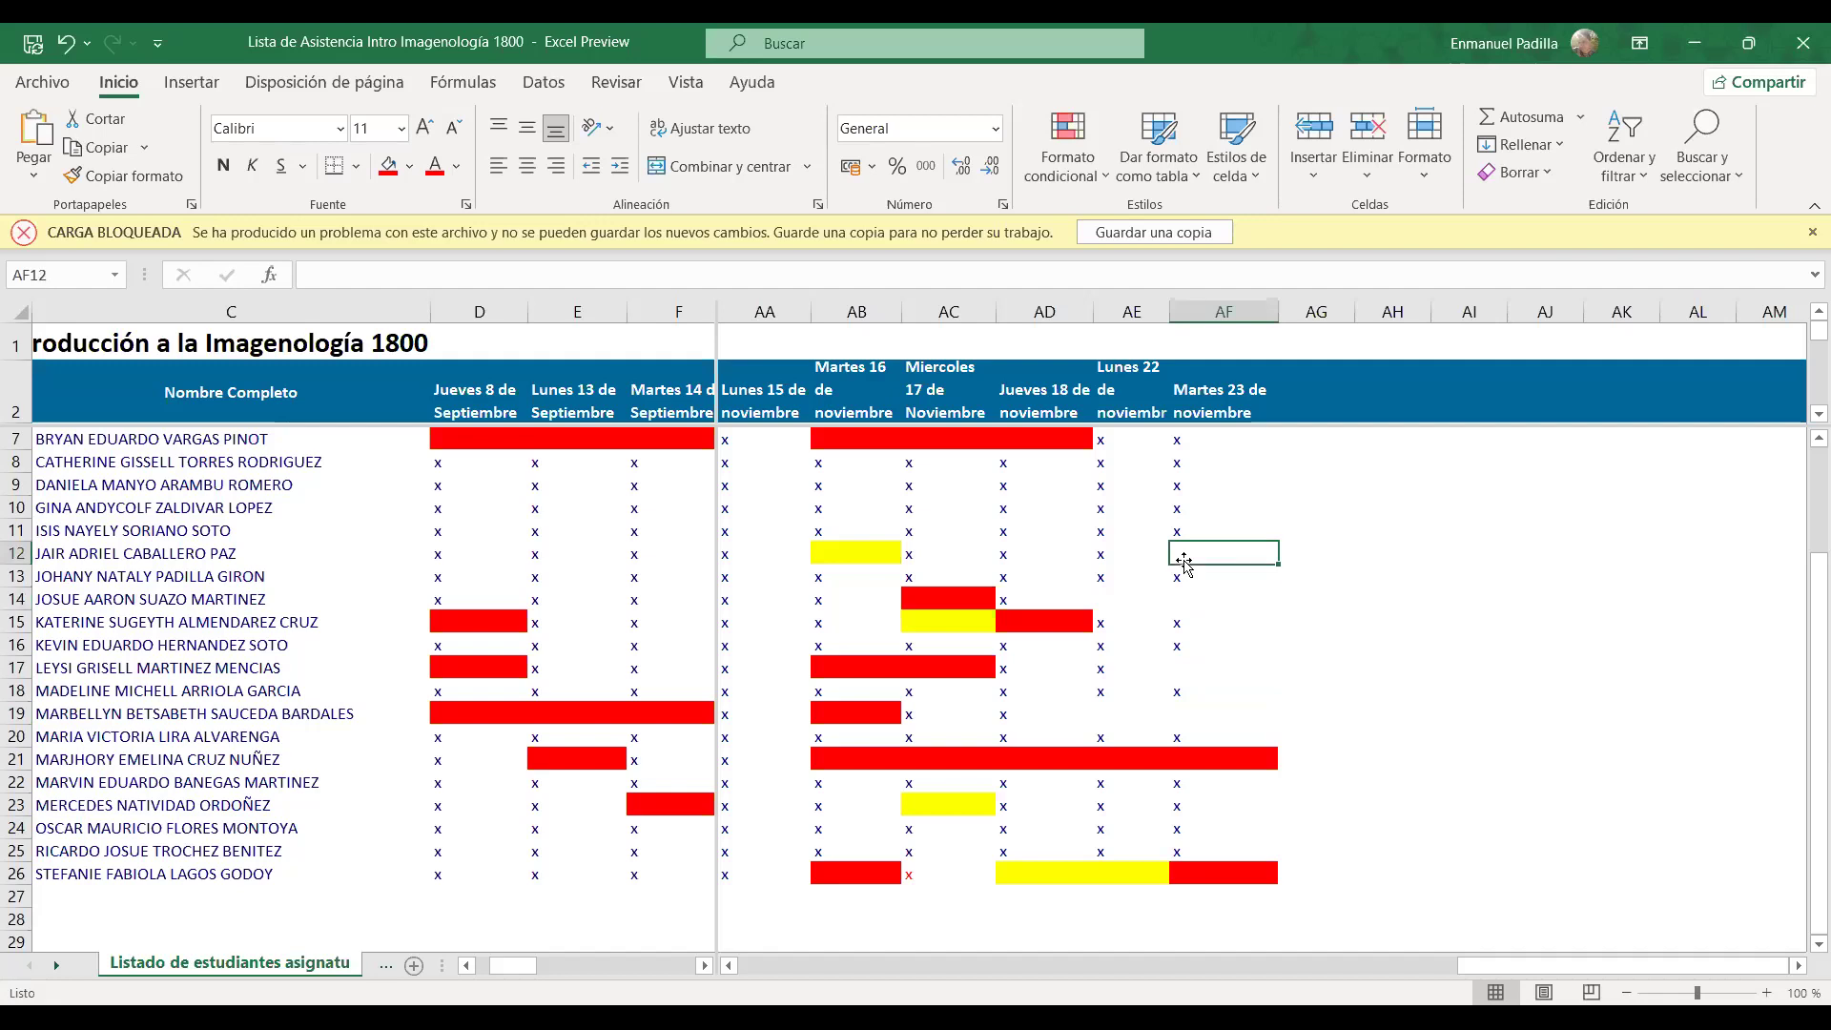
{"action": "scroll", "coordinate": [1184, 565], "scroll_direction": "up", "scroll_amount": 2}
{"action": "left_click", "coordinate": [1196, 615]}
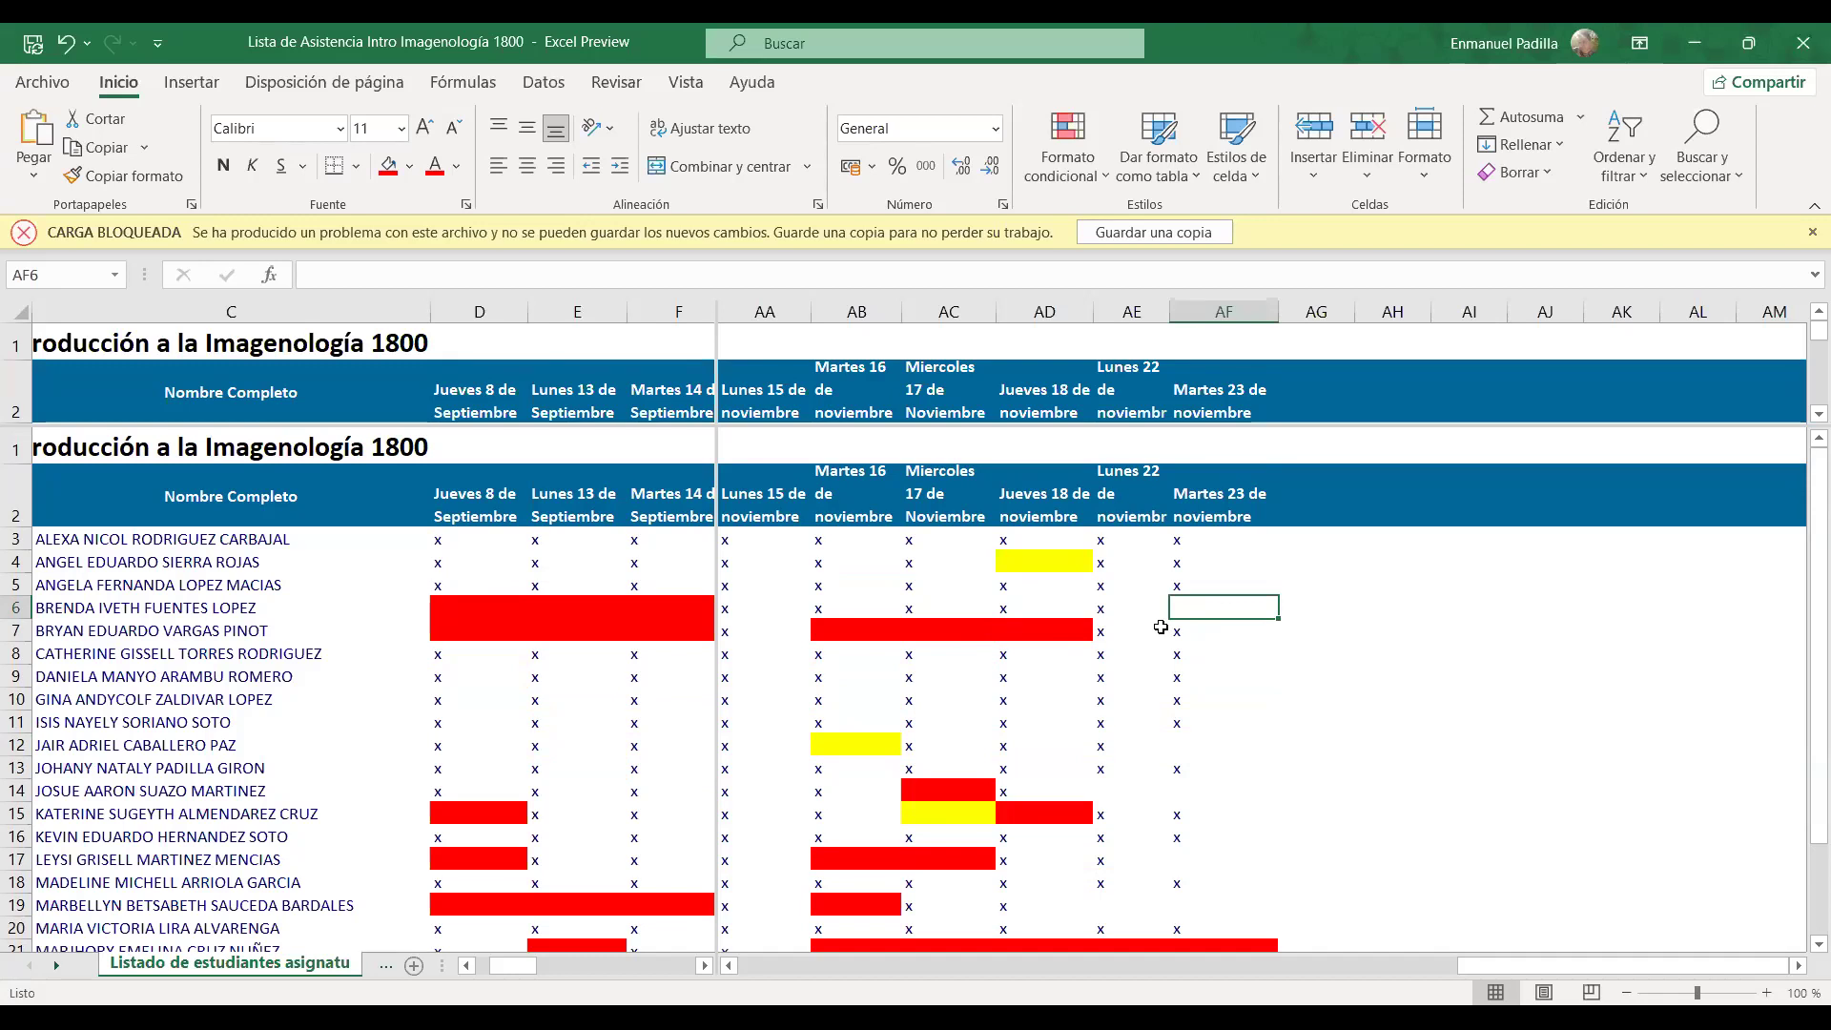
Switch to the PowerPoint presentation "Proceso de adquisicion de la imagen Modificacion" and start its slide show from the first slide
{"action": "key", "text": "alt+Tab"}
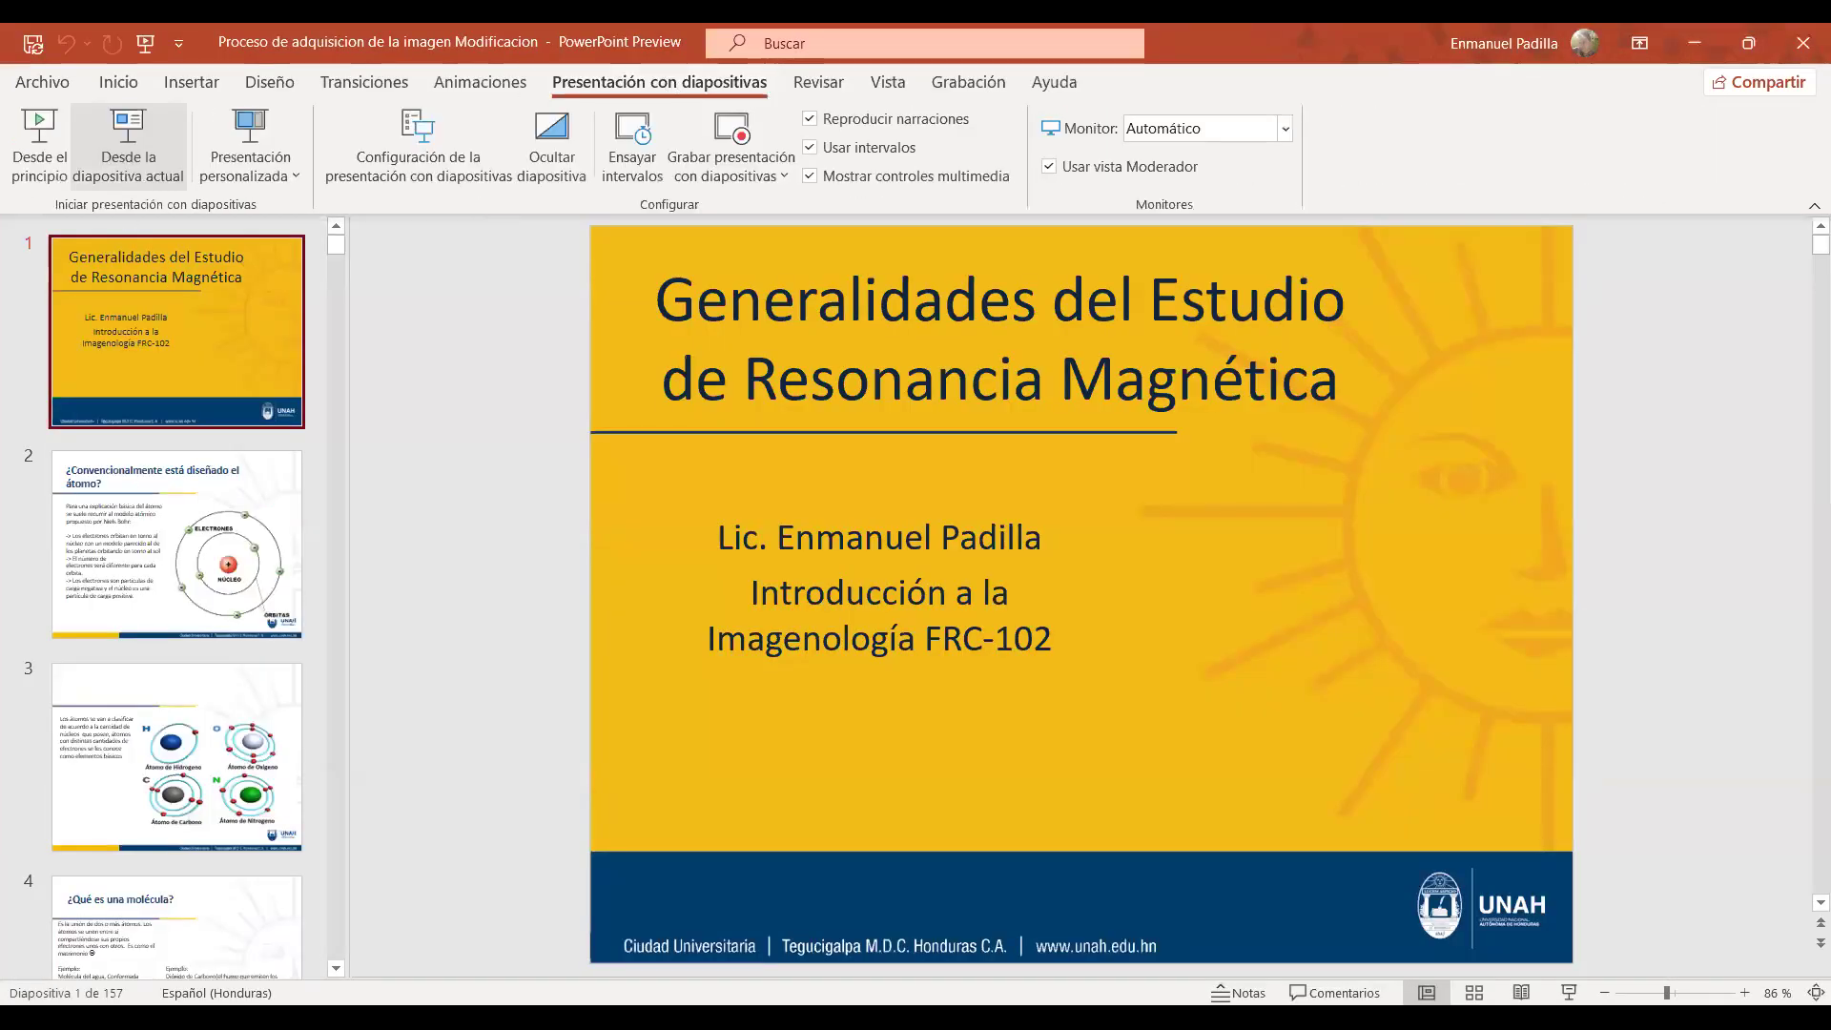
{"action": "key", "text": "F5"}
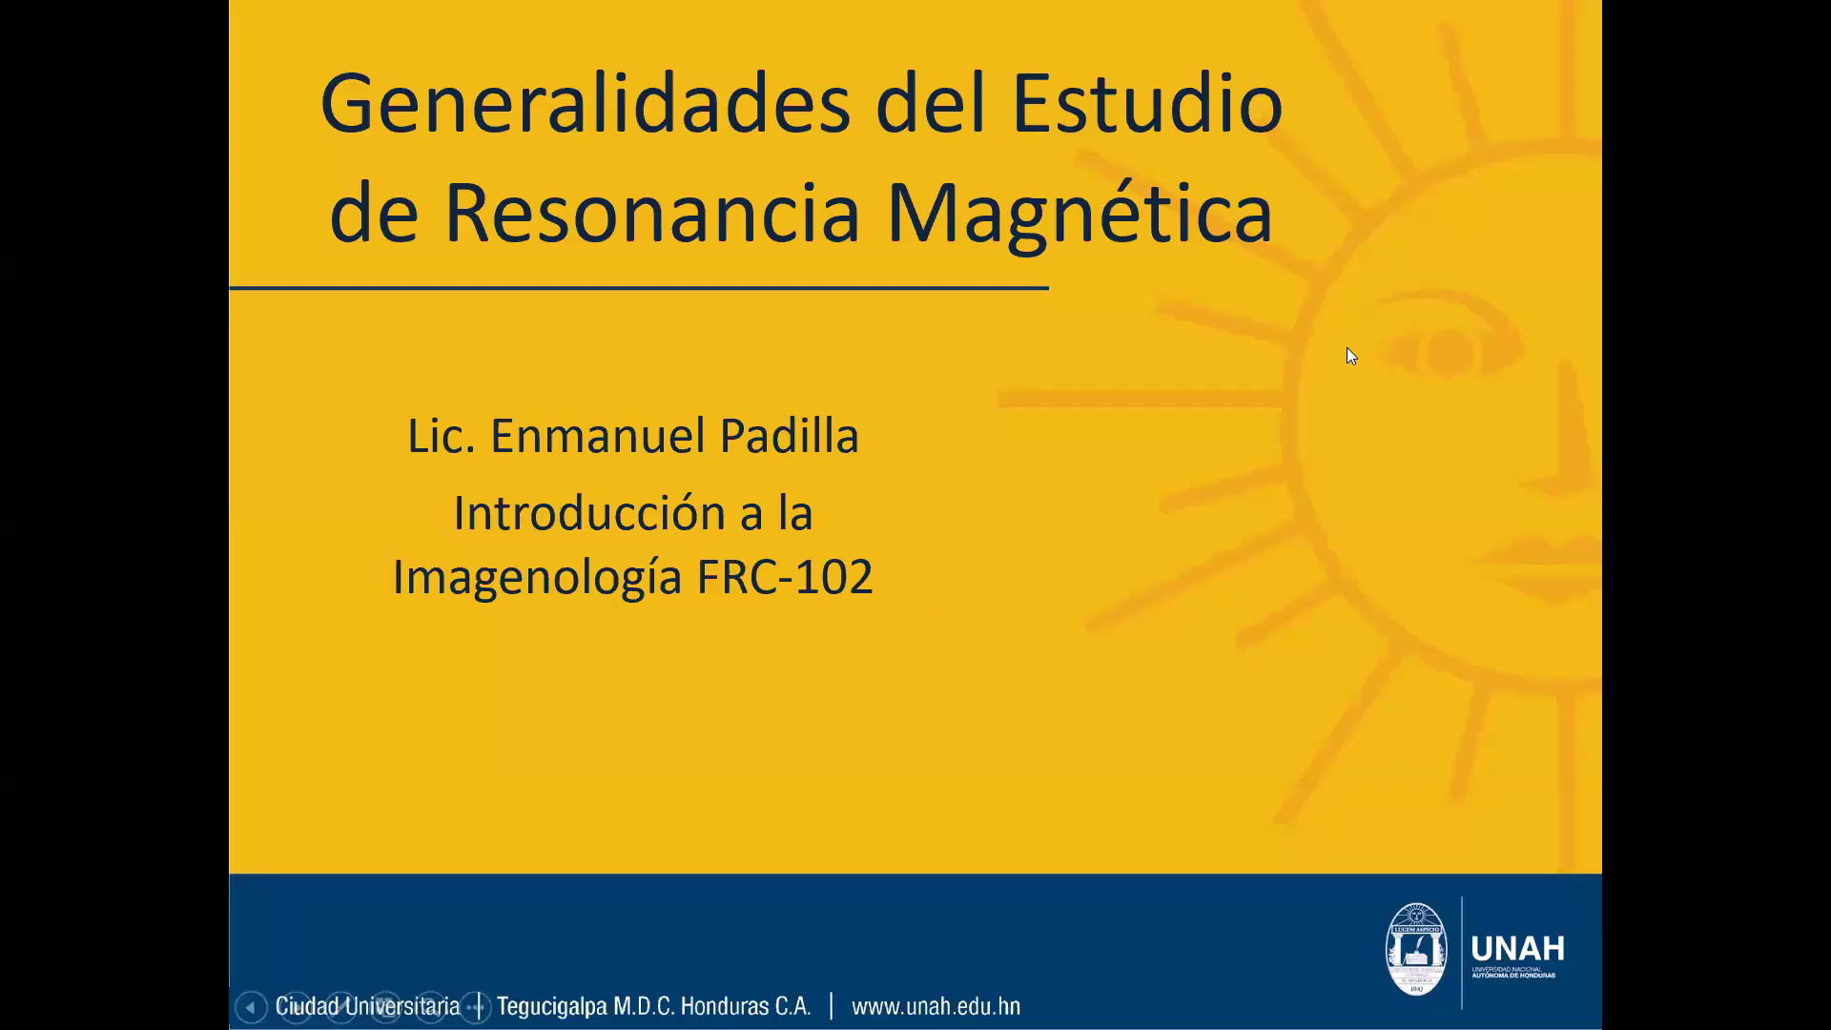